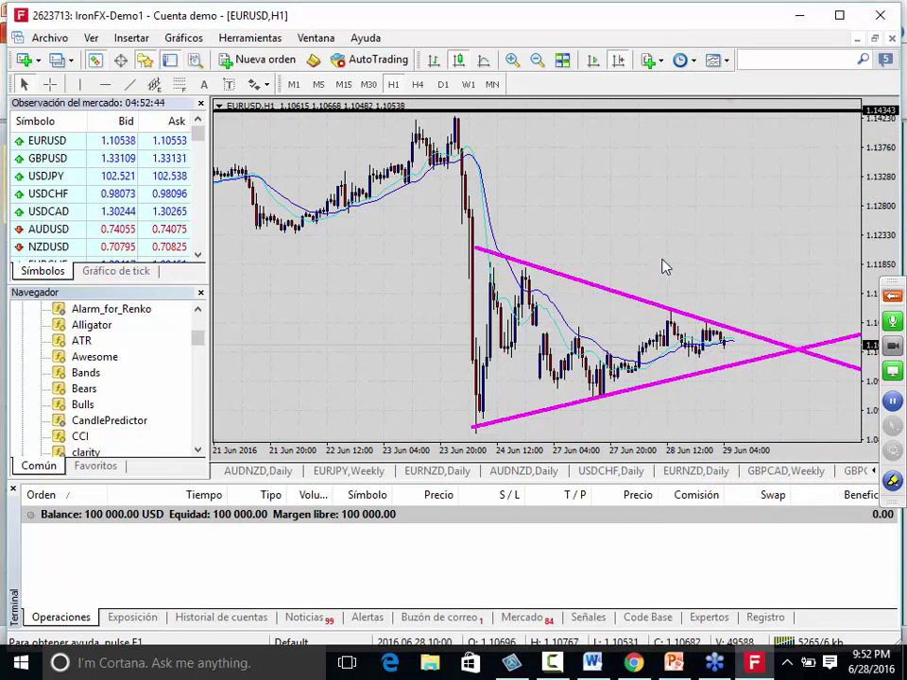
# Check the attendees' questions and sketch a breakout candle with an upward arrow above the pennant on the EURUSD H1 chart.
pyautogui.click(892, 509)
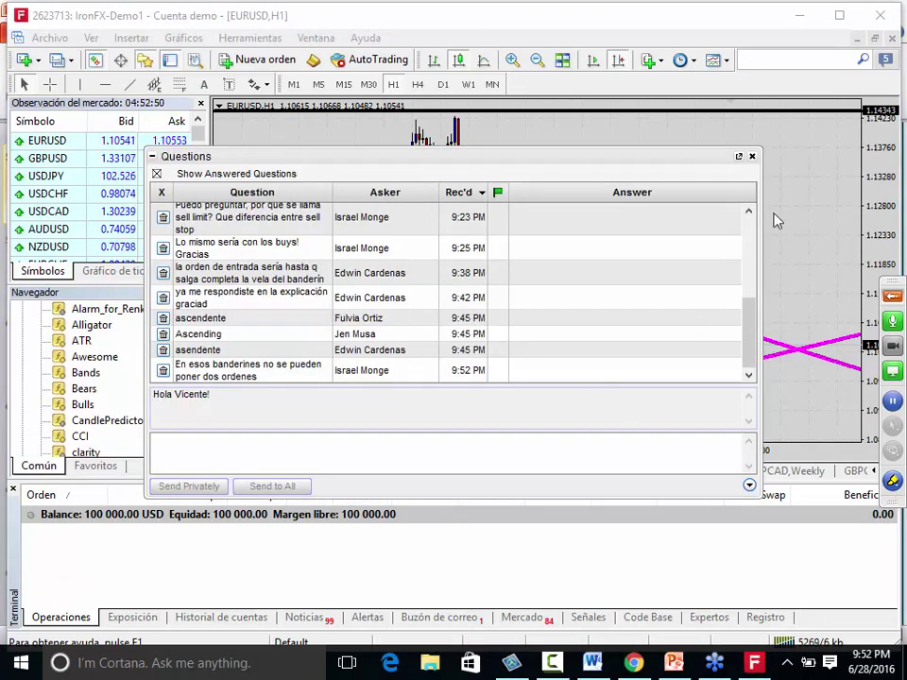
pyautogui.click(739, 157)
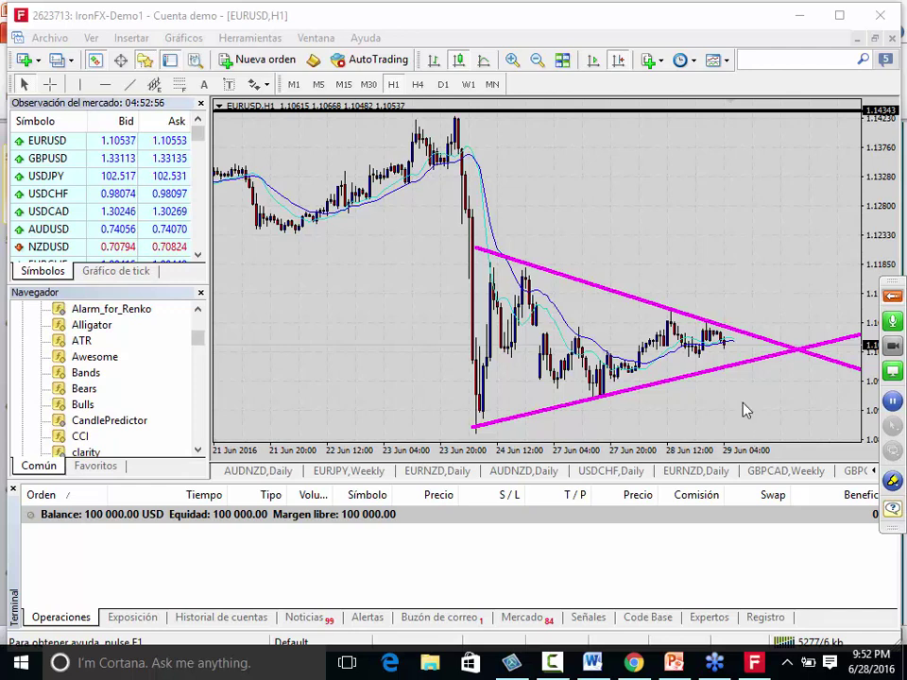
pyautogui.click(513, 59)
pyautogui.click(618, 60)
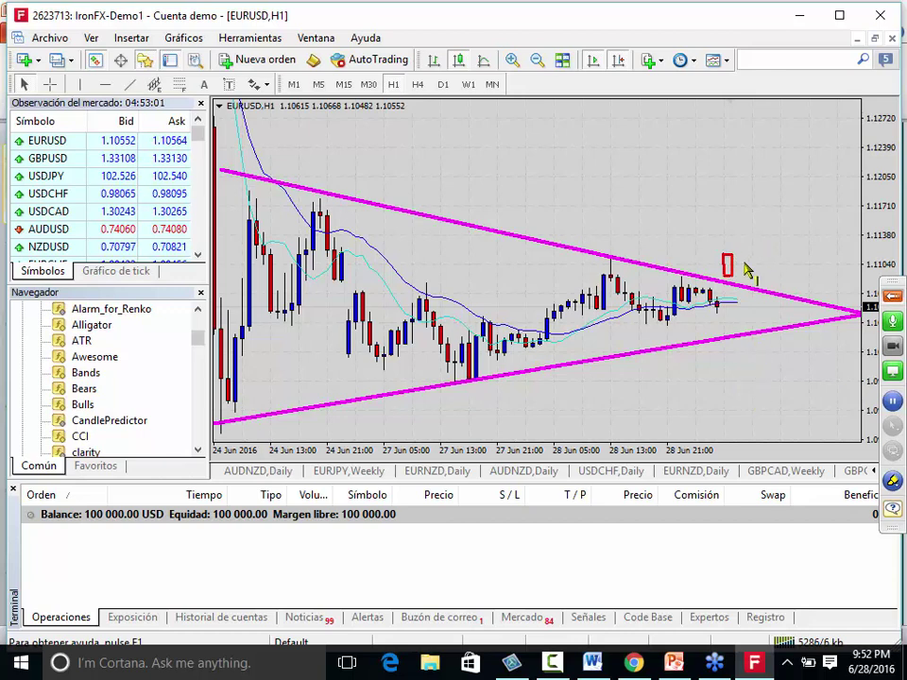
pyautogui.moveTo(747, 271)
pyautogui.mouseDown()
pyautogui.moveTo(749, 209)
pyautogui.moveTo(792, 226)
pyautogui.mouseUp()
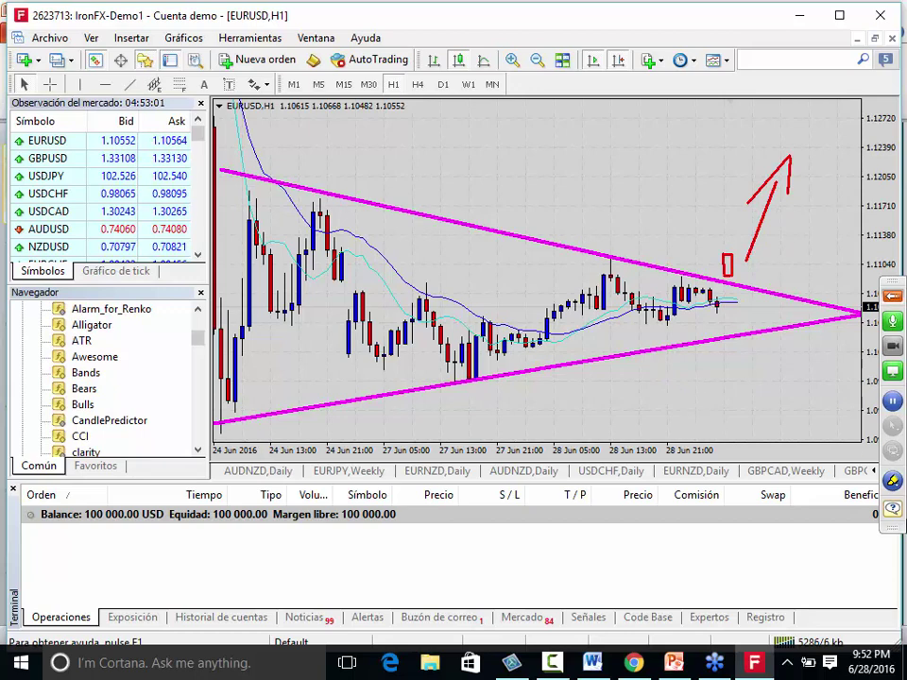
# Read the newest attendee question and restore the wider view of the EURUSD H1 chart.
pyautogui.click(900, 518)
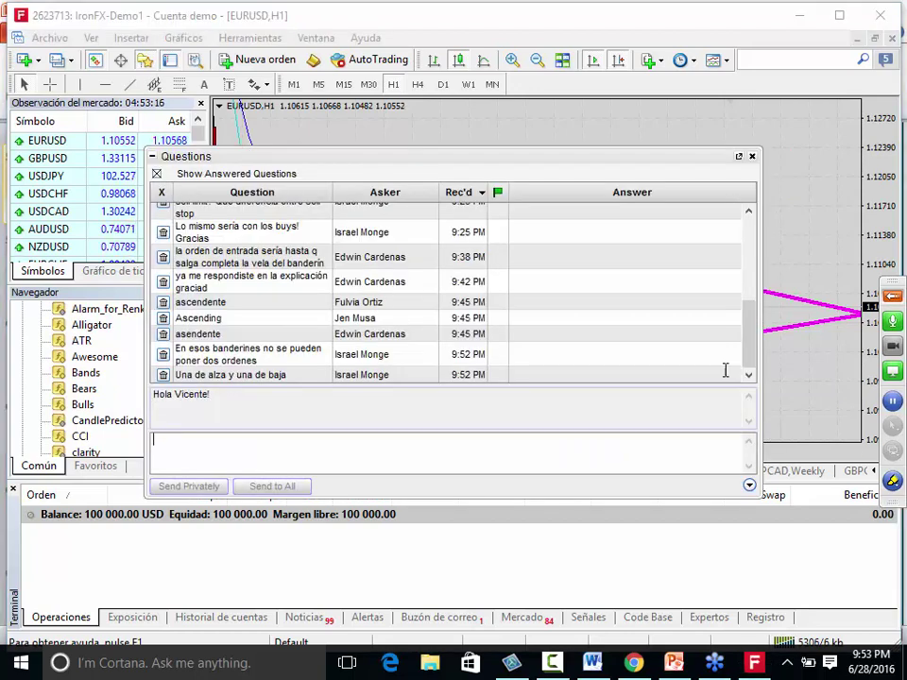
pyautogui.click(752, 156)
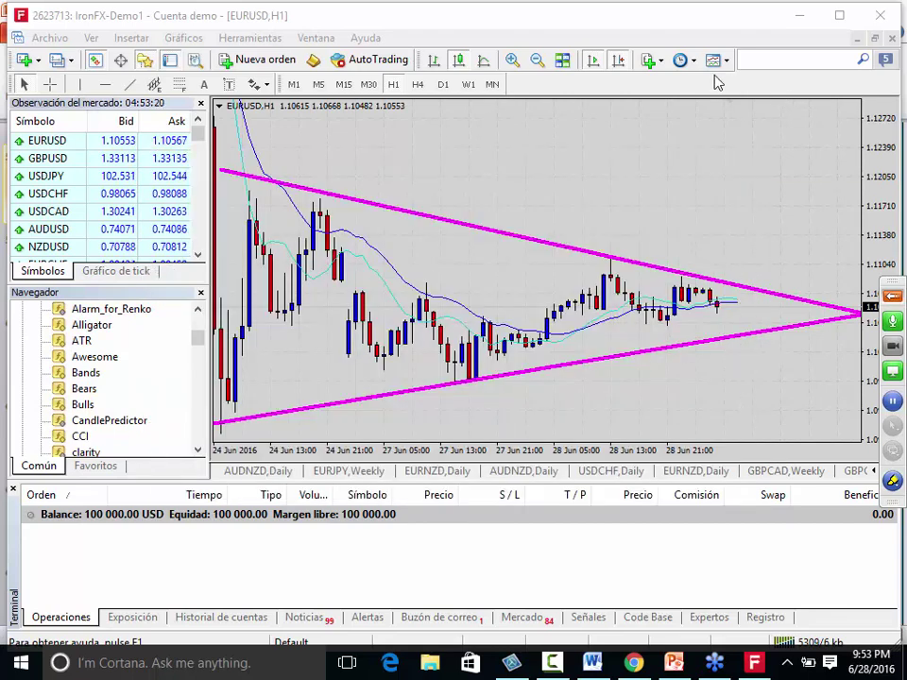
pyautogui.click(579, 99)
pyautogui.press('-')
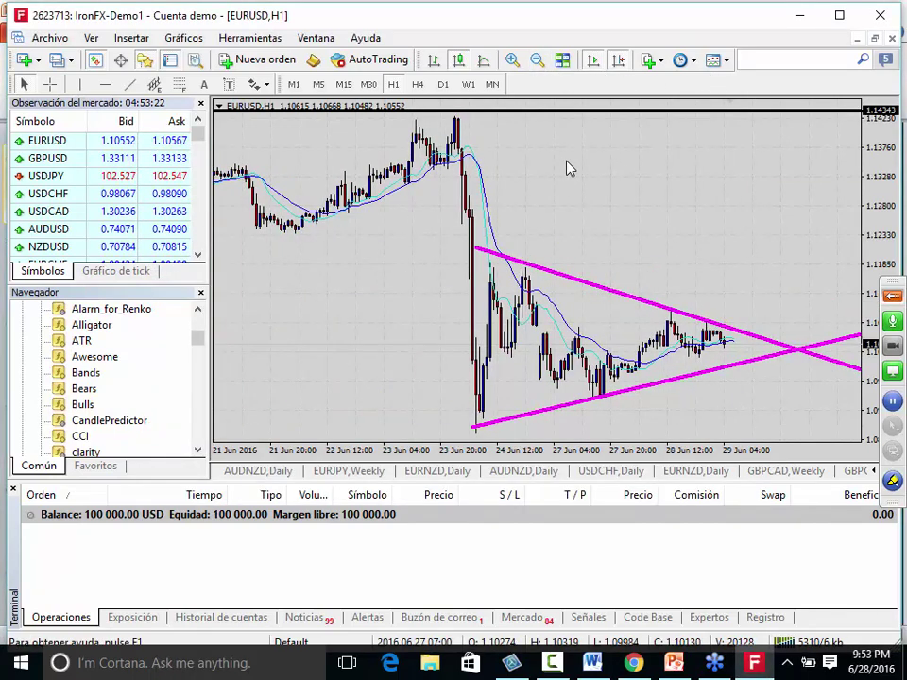
# Minimize the trading terminal and the lesson presentation to reach the desktop.
pyautogui.click(804, 21)
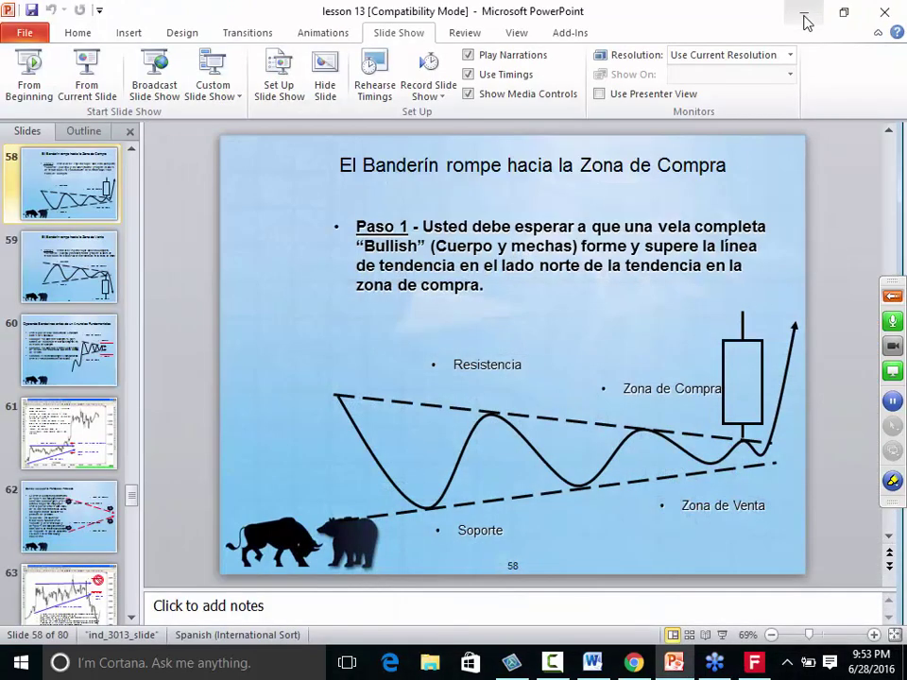
pyautogui.click(803, 19)
pyautogui.click(803, 19)
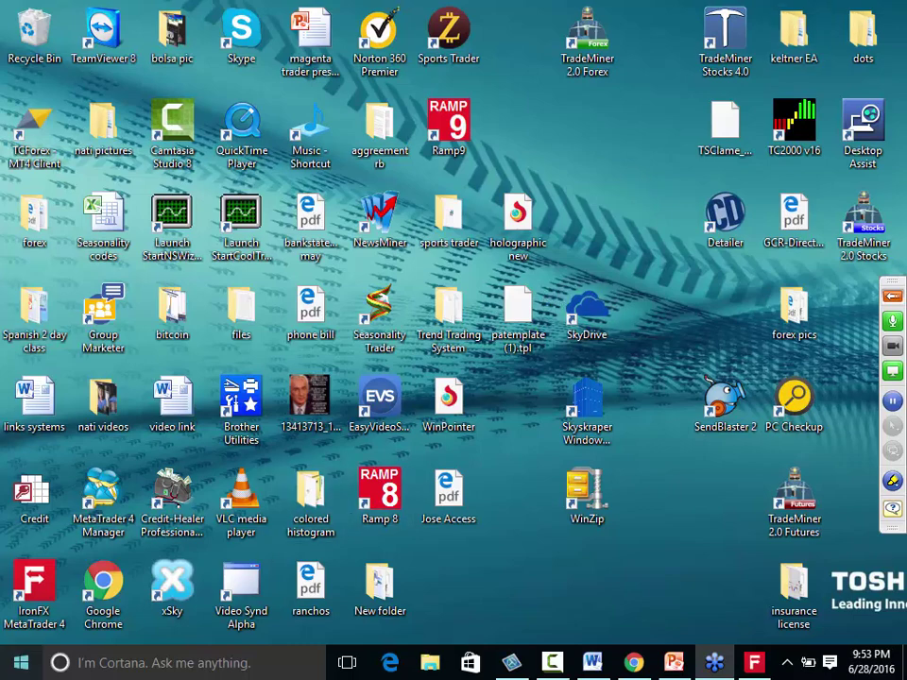
# Search the computer for "hol", open the location of holographic new.zip, copy the archive and close the folder.
pyautogui.click(21, 663)
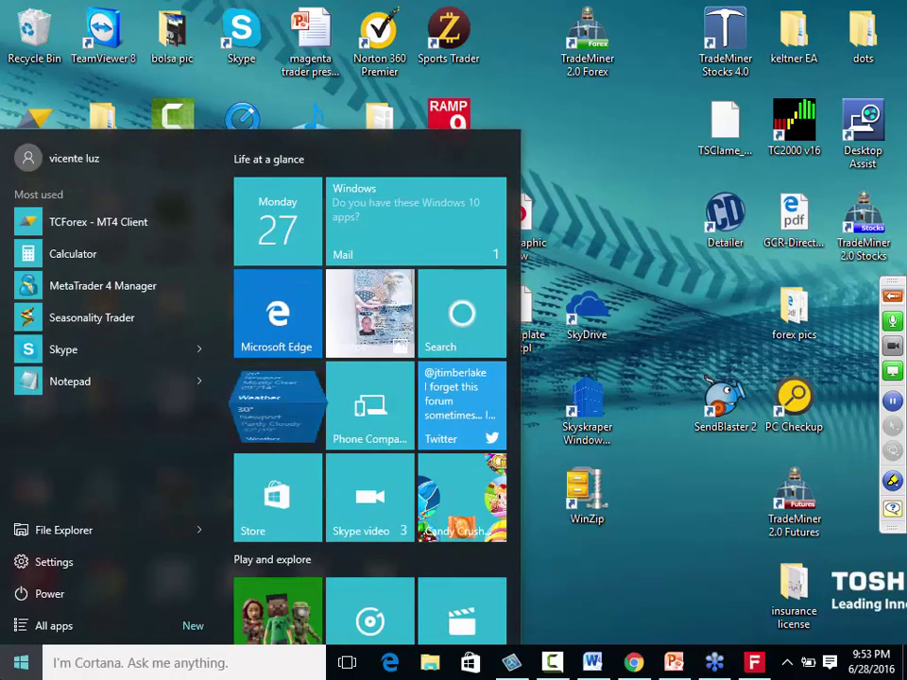
pyautogui.write('hol')
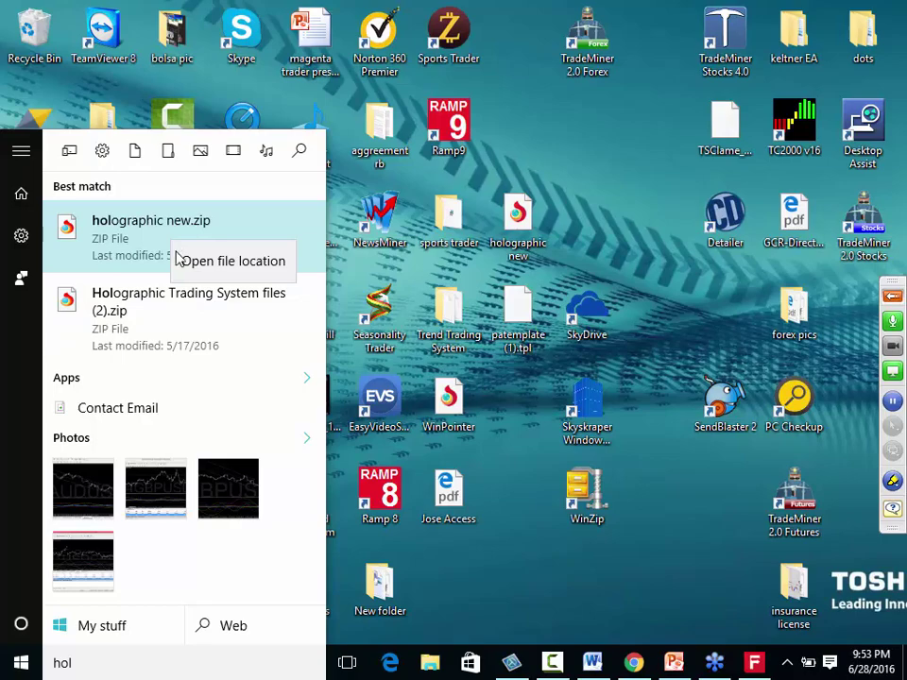
pyautogui.click(179, 261)
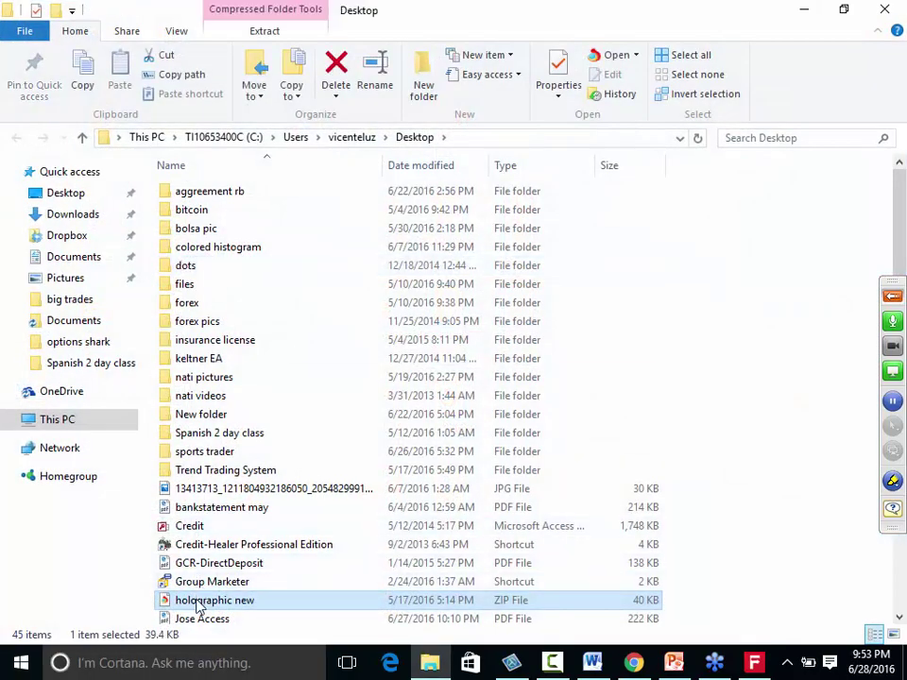
pyautogui.rightClick(198, 607)
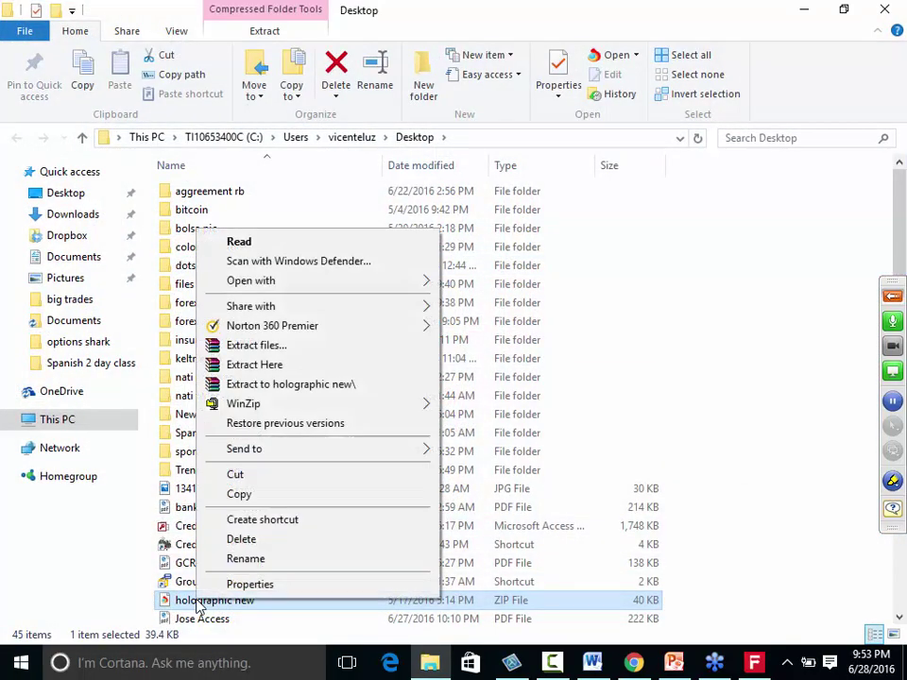
pyautogui.click(275, 492)
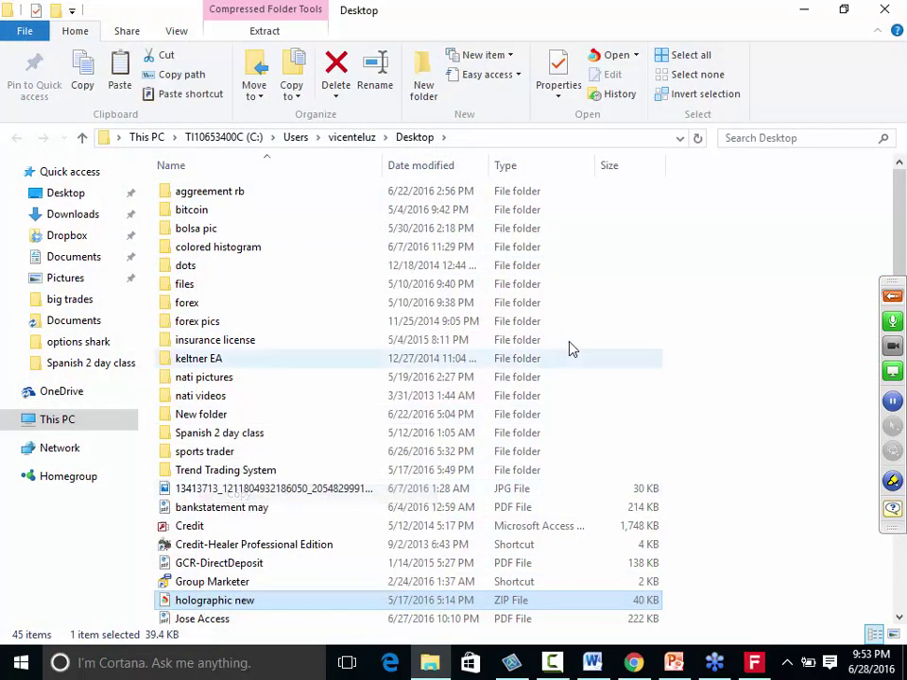
pyautogui.click(888, 8)
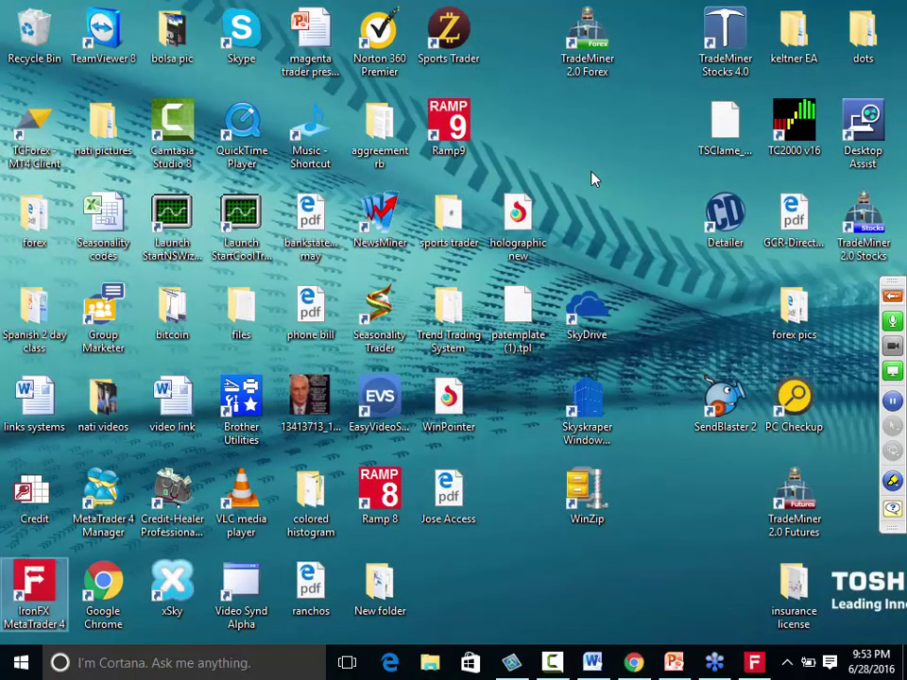
# Copy the "holographic new" archive directly from the desktop.
pyautogui.rightClick(594, 180)
pyautogui.click(534, 210)
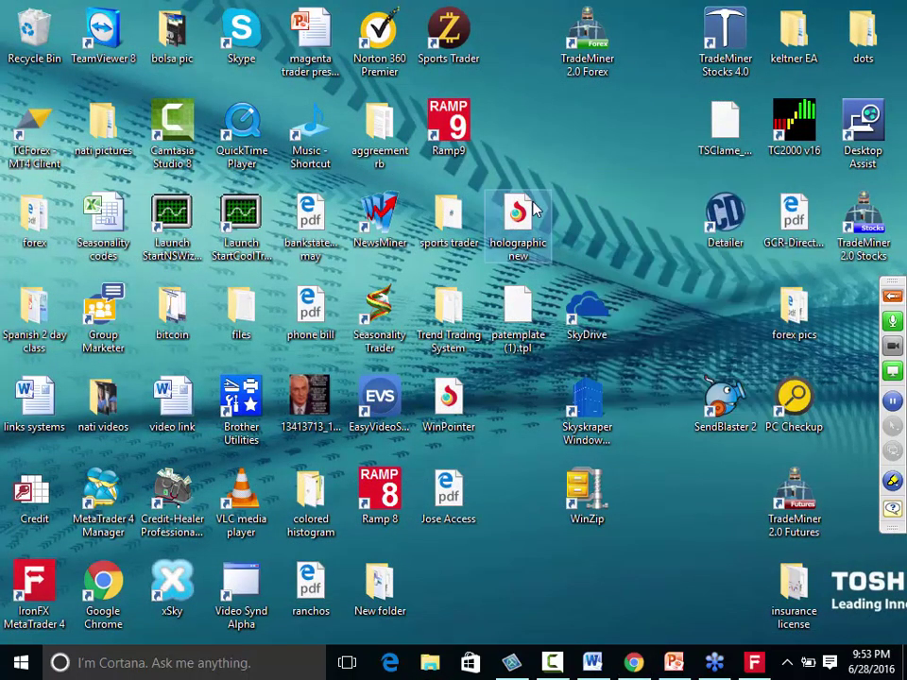
pyautogui.rightClick(531, 228)
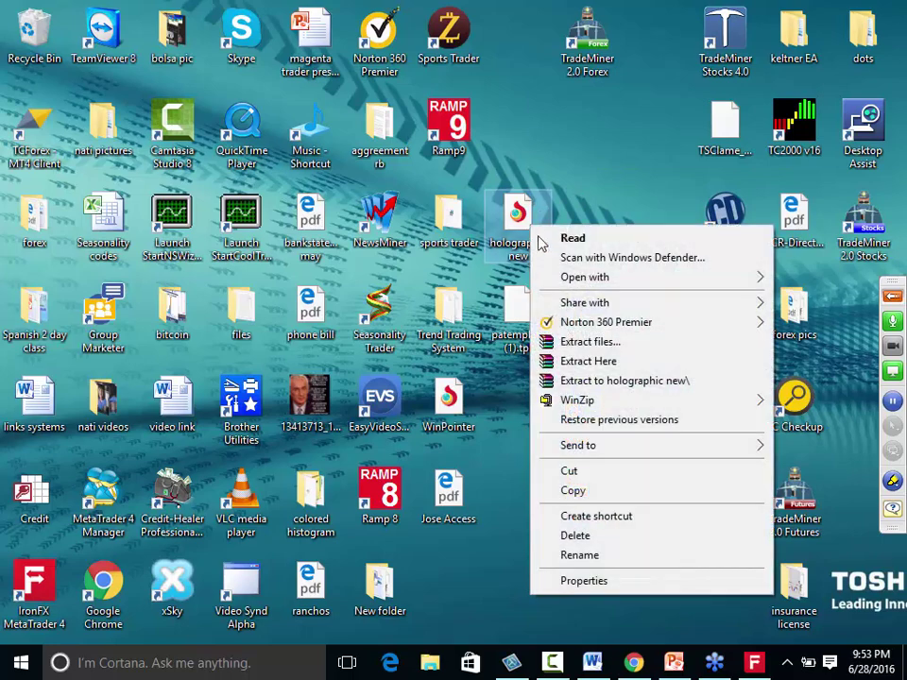
pyautogui.click(592, 491)
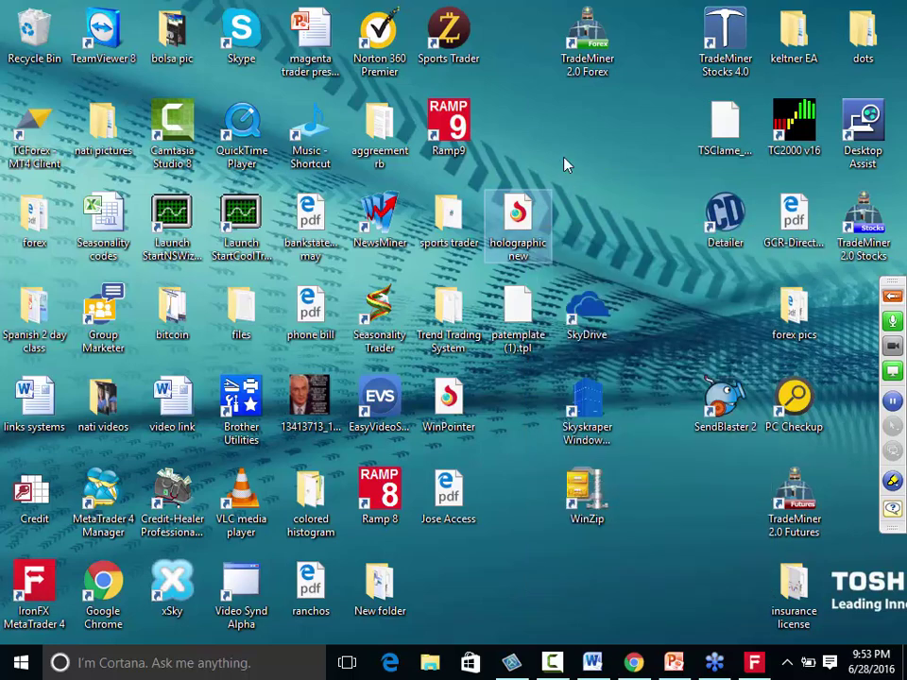
# Create a new folder on the desktop with its default name and paste the "holographic new" archive inside it.
pyautogui.rightClick(565, 161)
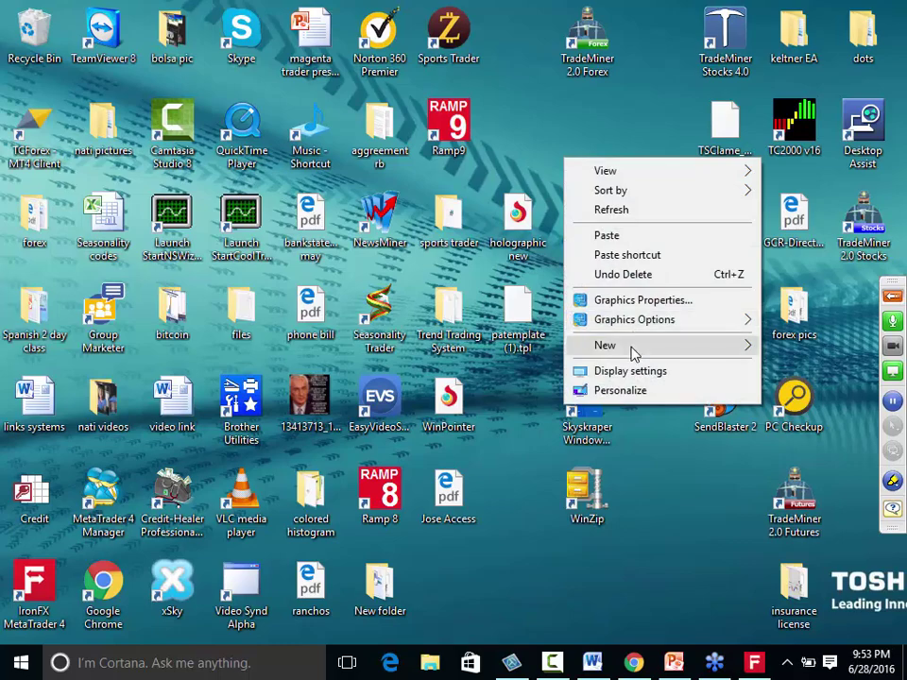
pyautogui.moveTo(634, 353)
pyautogui.click(483, 348)
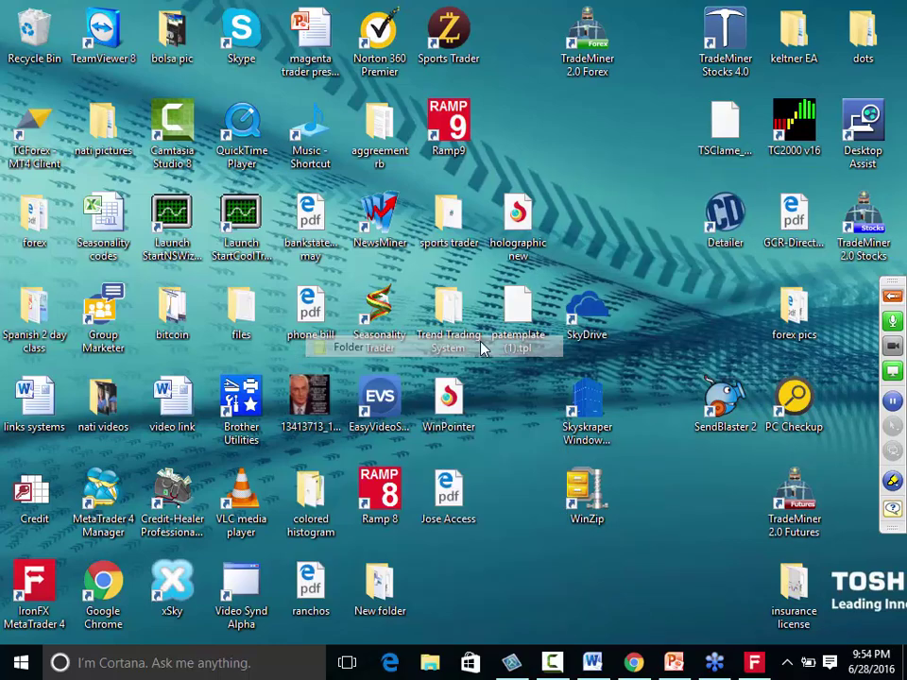
pyautogui.click(586, 223)
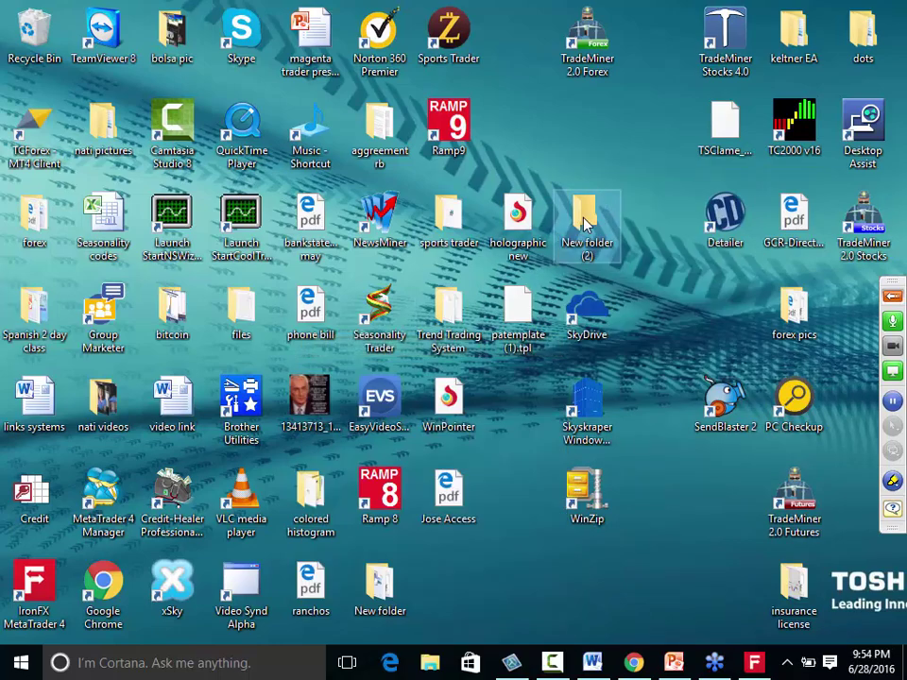
pyautogui.doubleClick(586, 223)
pyautogui.rightClick(583, 224)
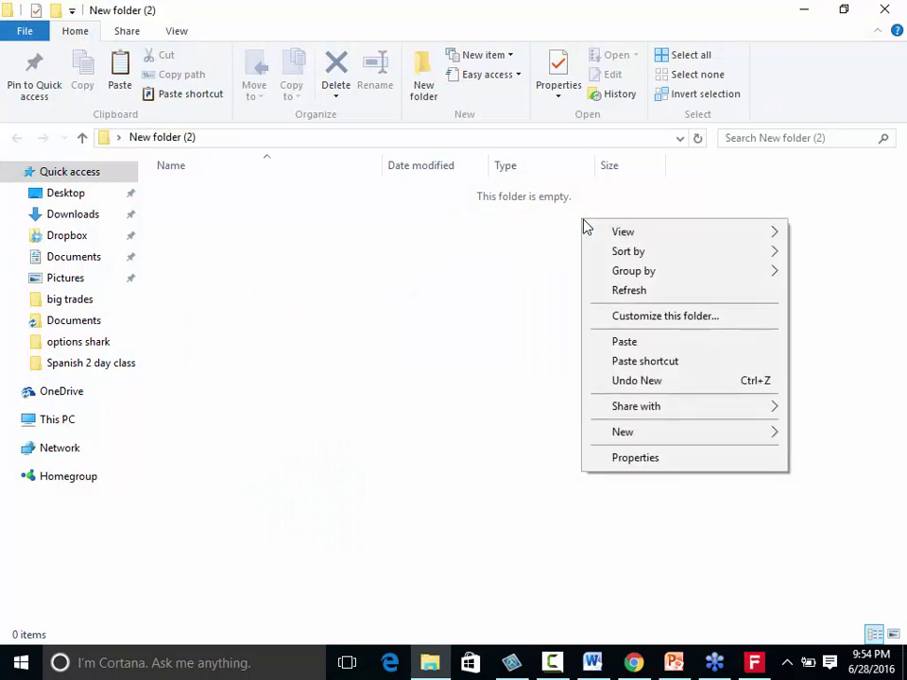
pyautogui.click(623, 342)
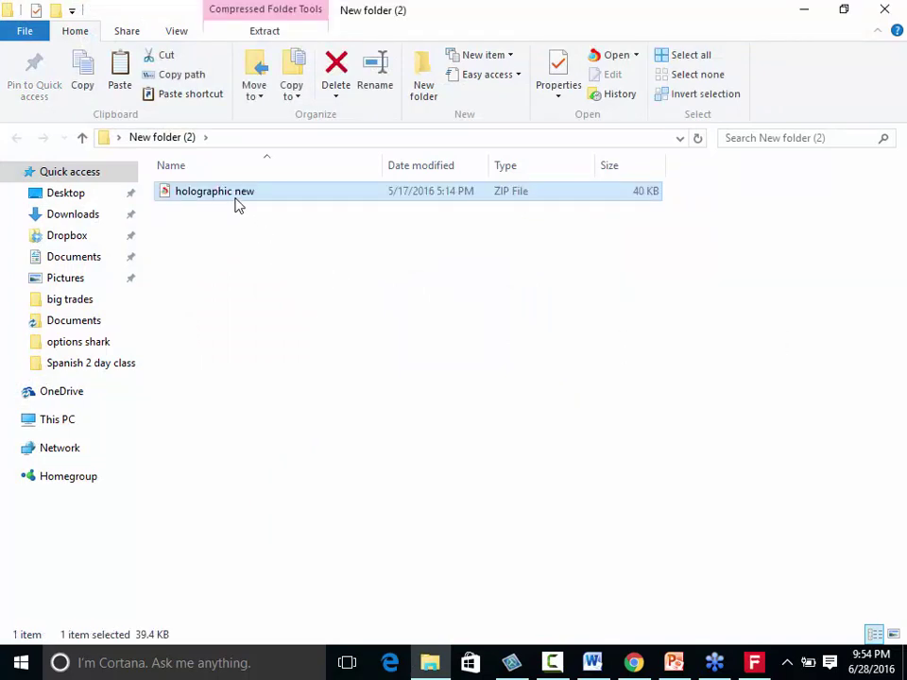
pyautogui.rightClick(235, 198)
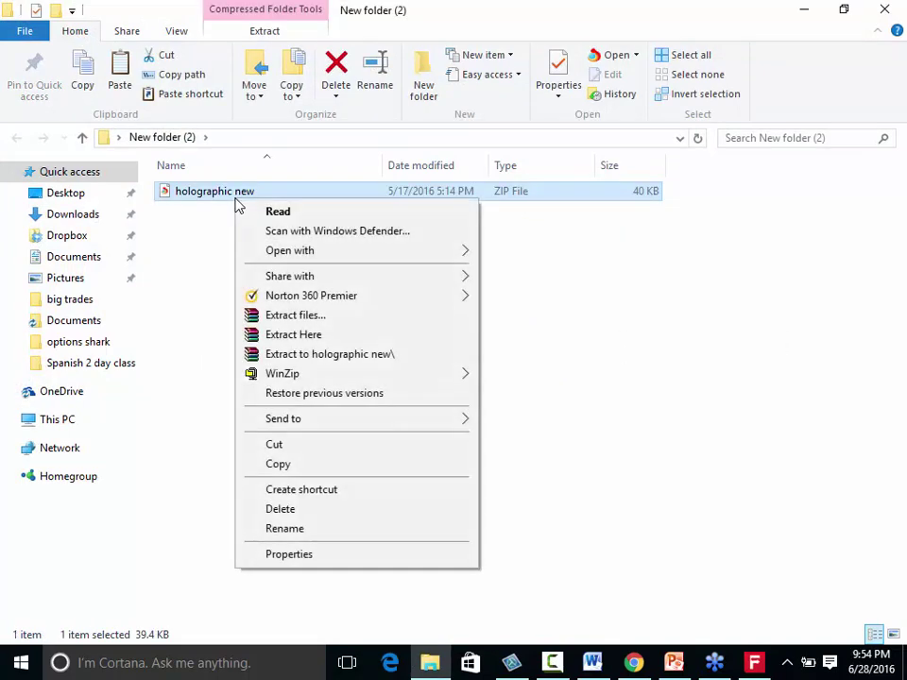
pyautogui.click(293, 318)
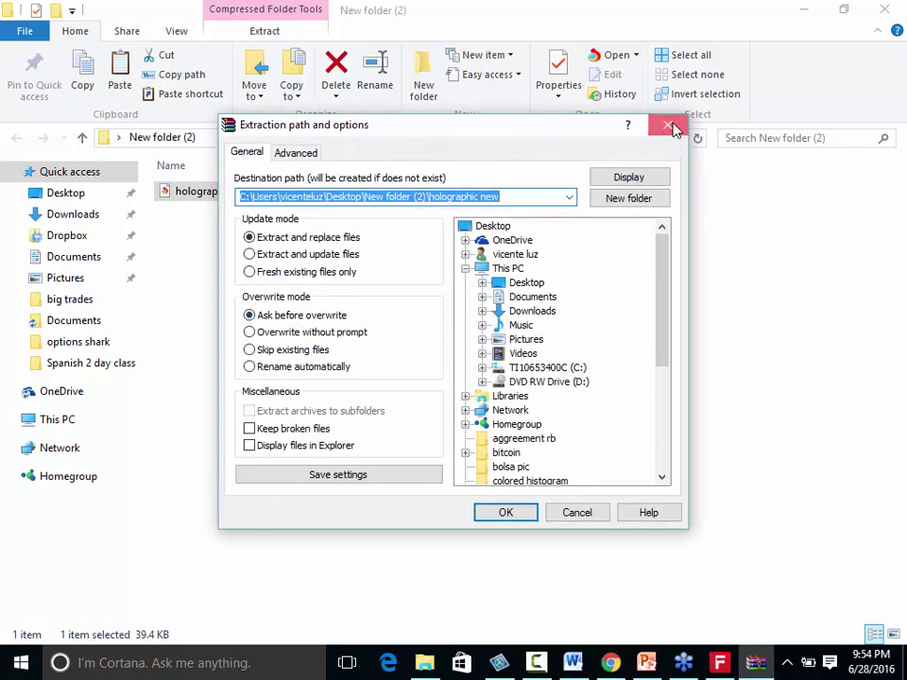
pyautogui.click(669, 126)
# Extract the "holographic new" archive into its current folder and open the extracted "Holographic Trading System files" folder.
pyautogui.rightClick(223, 197)
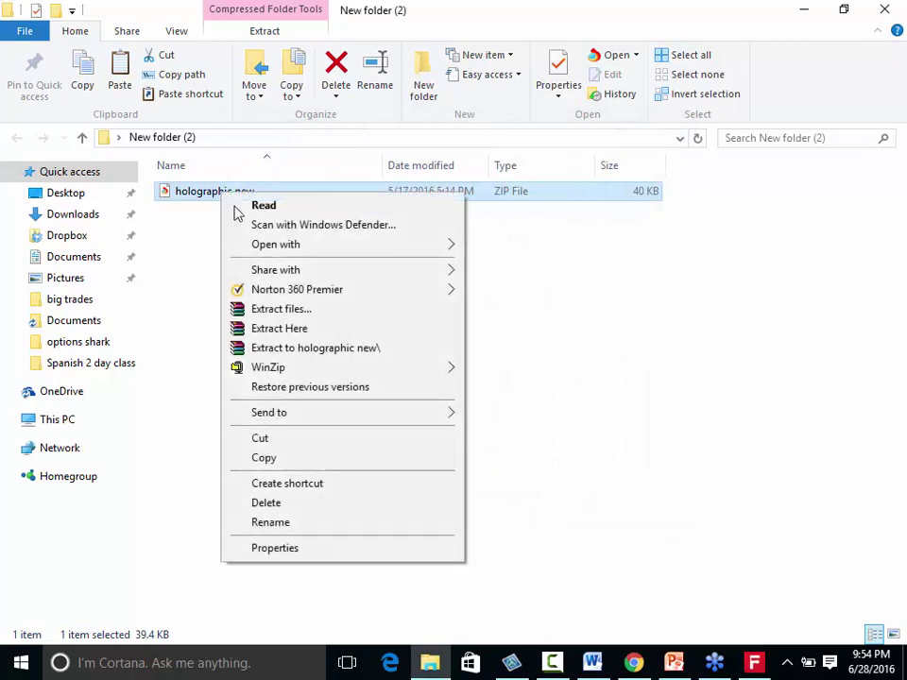
pyautogui.click(280, 326)
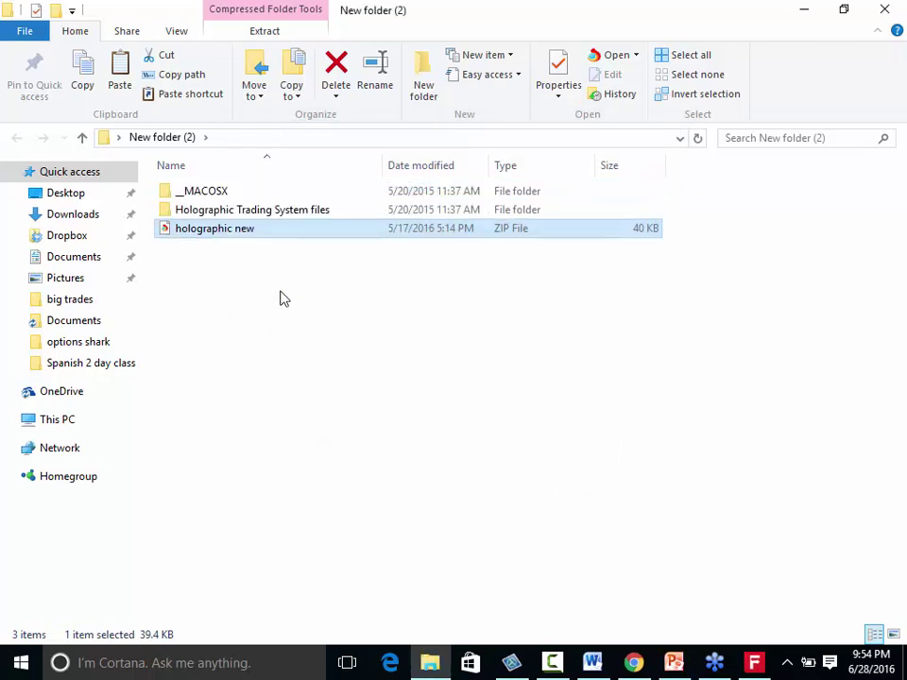
pyautogui.doubleClick(260, 211)
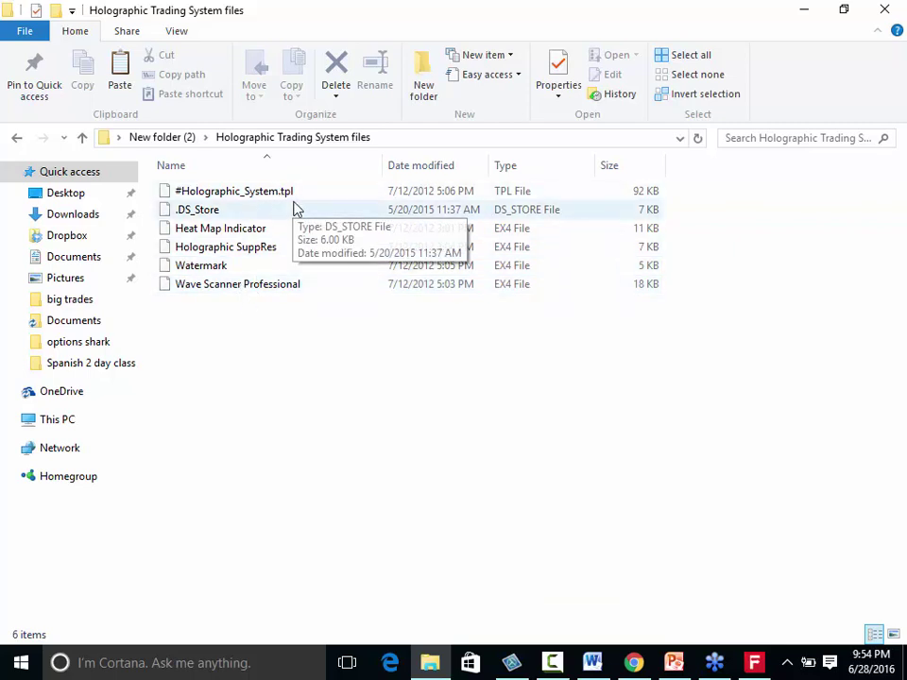
# Underline the .tpl extension, .DS_Store and the EX4 type, draw a line beside the indicator files, and clear the marks.
pyautogui.moveTo(277, 197); pyautogui.dragTo(303, 196)
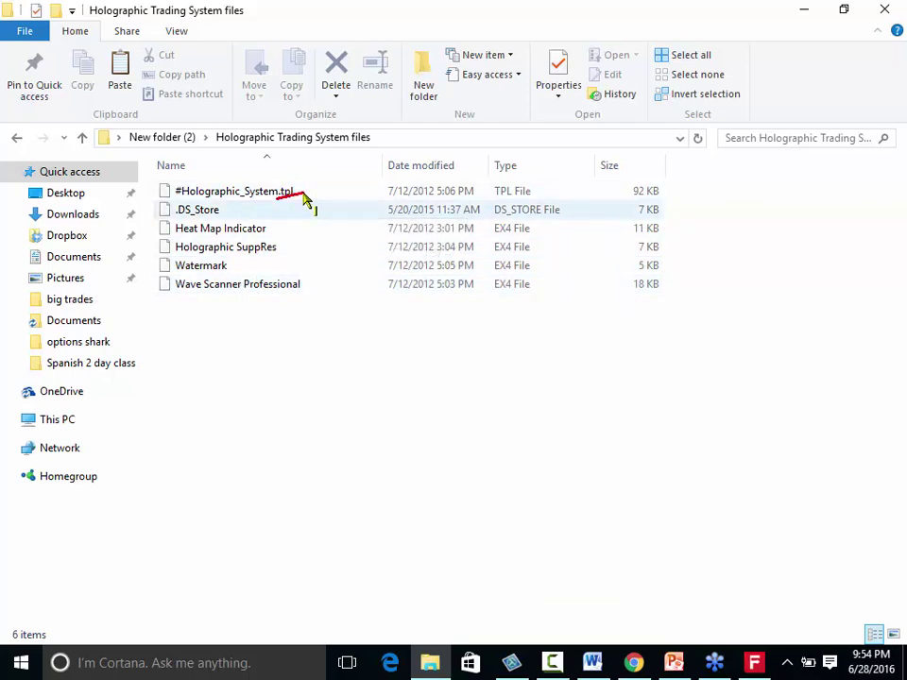
pyautogui.moveTo(168, 221); pyautogui.dragTo(199, 218)
pyautogui.moveTo(525, 299); pyautogui.dragTo(537, 299)
pyautogui.moveTo(662, 219); pyautogui.dragTo(687, 300)
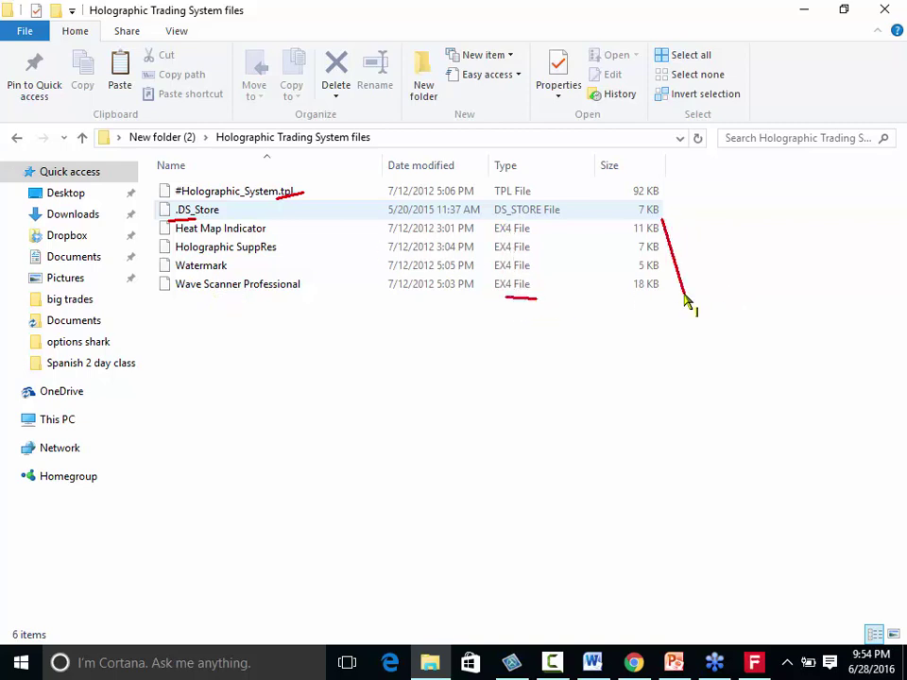
pyautogui.press('Escape')
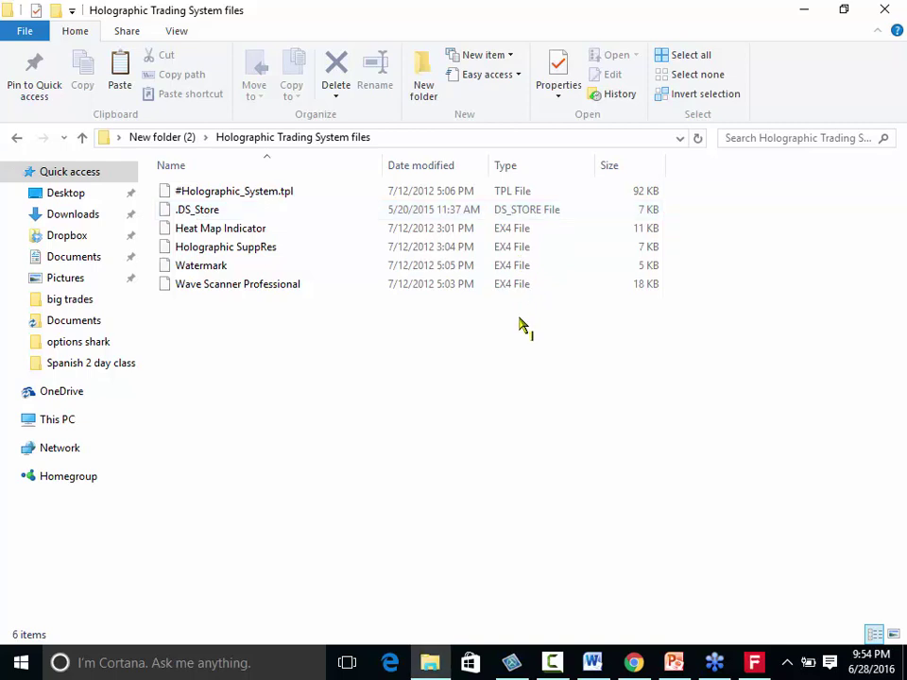
# Copy the four EX4 files from Heat Map Indicator to Wave Scanner Professional and switch to the IronFX MetaTrader 4 terminal.
pyautogui.moveTo(516, 312); pyautogui.dragTo(416, 227)
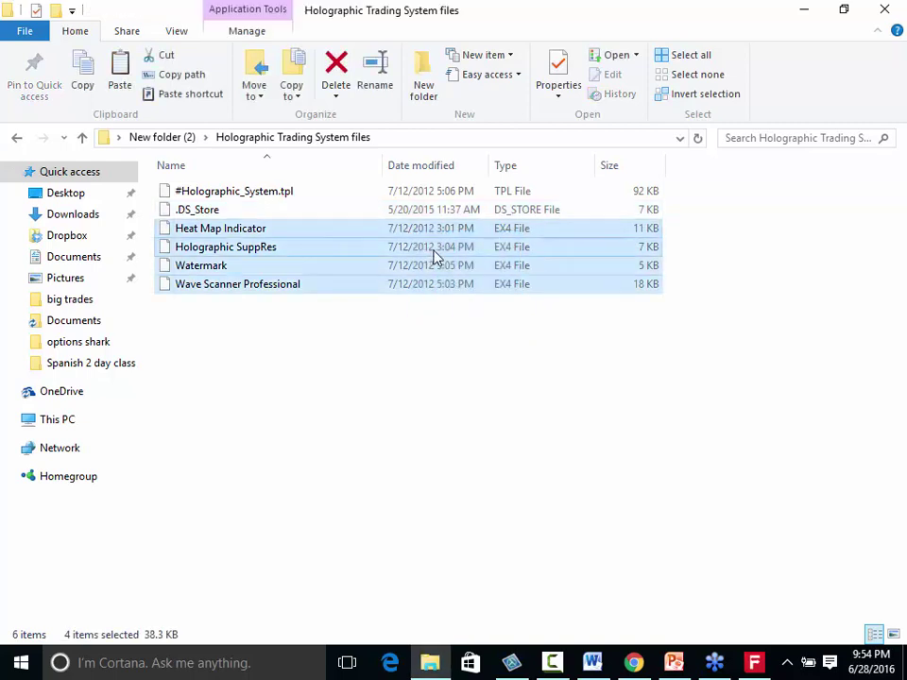
pyautogui.rightClick(514, 272)
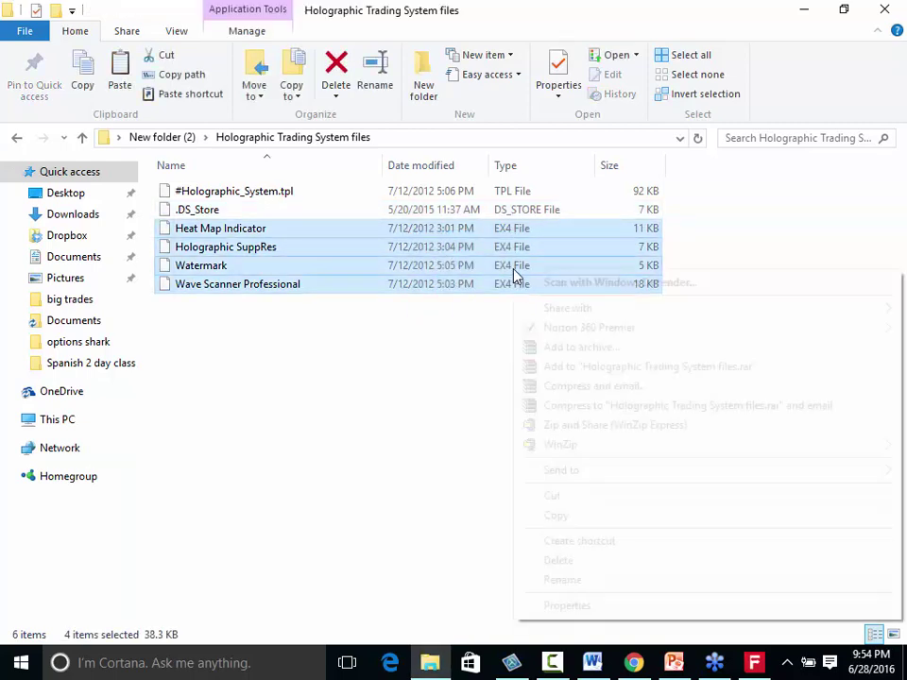
pyautogui.click(560, 518)
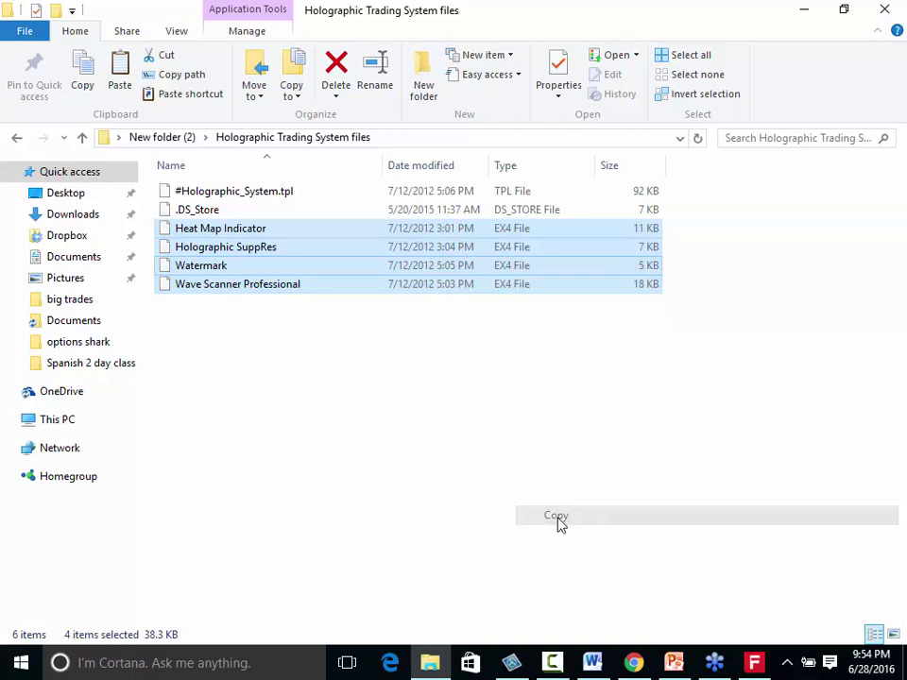
pyautogui.click(754, 662)
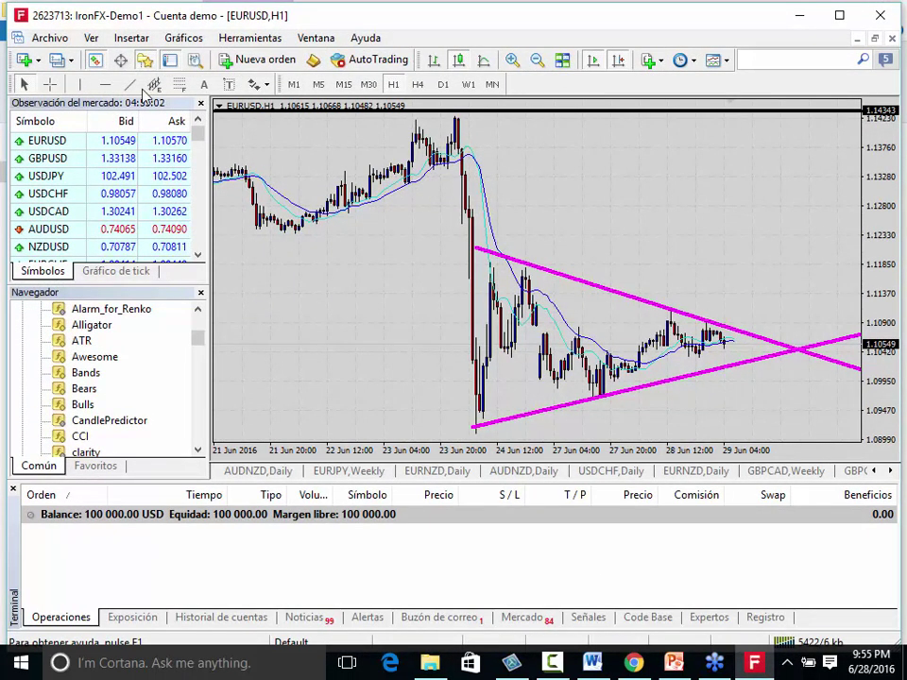
# Open the terminal's data folder and go into the Indicators folder inside MQL4.
pyautogui.click(53, 38)
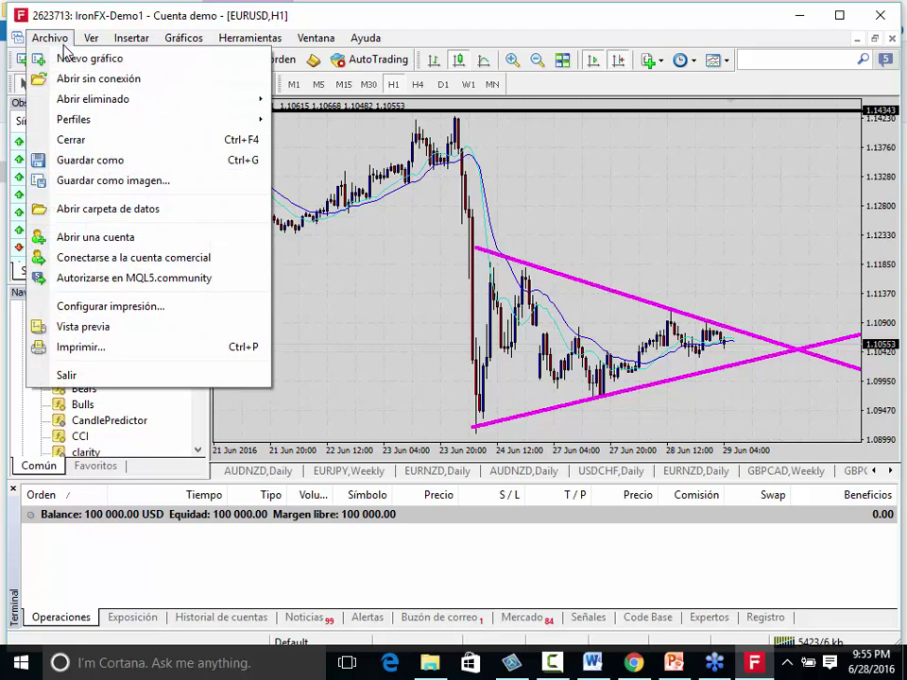
pyautogui.click(95, 209)
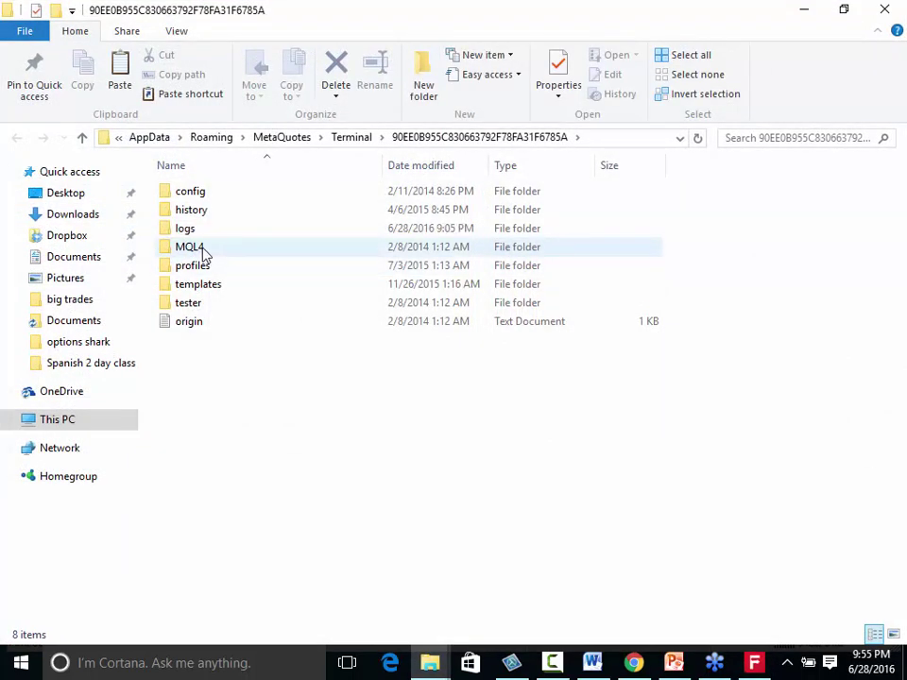
pyautogui.doubleClick(195, 253)
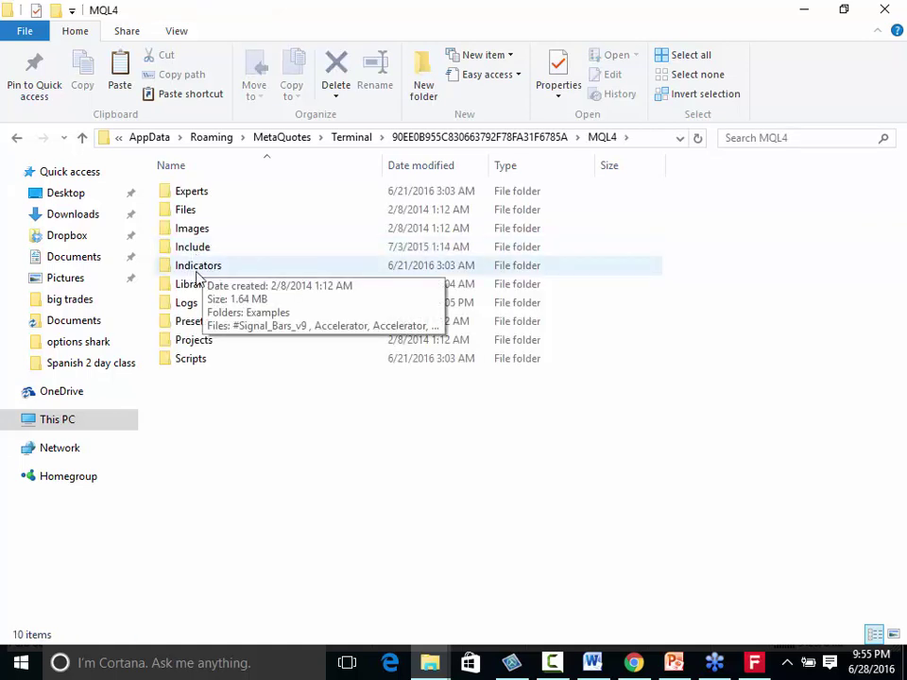
pyautogui.doubleClick(197, 271)
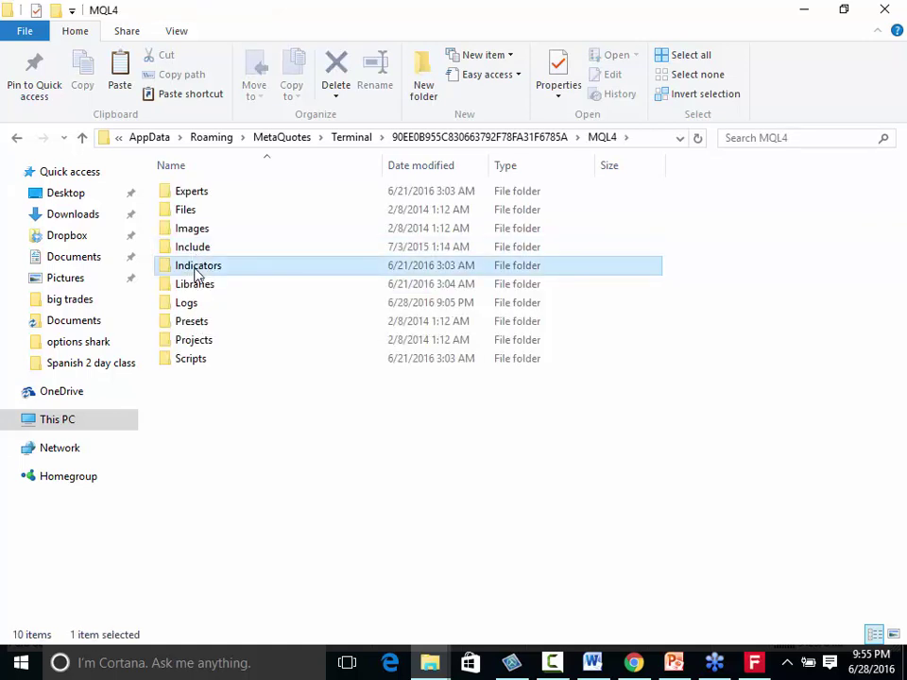
# Paste the copied EX4 indicator files into the Indicators folder and close its window.
pyautogui.click(450, 285)
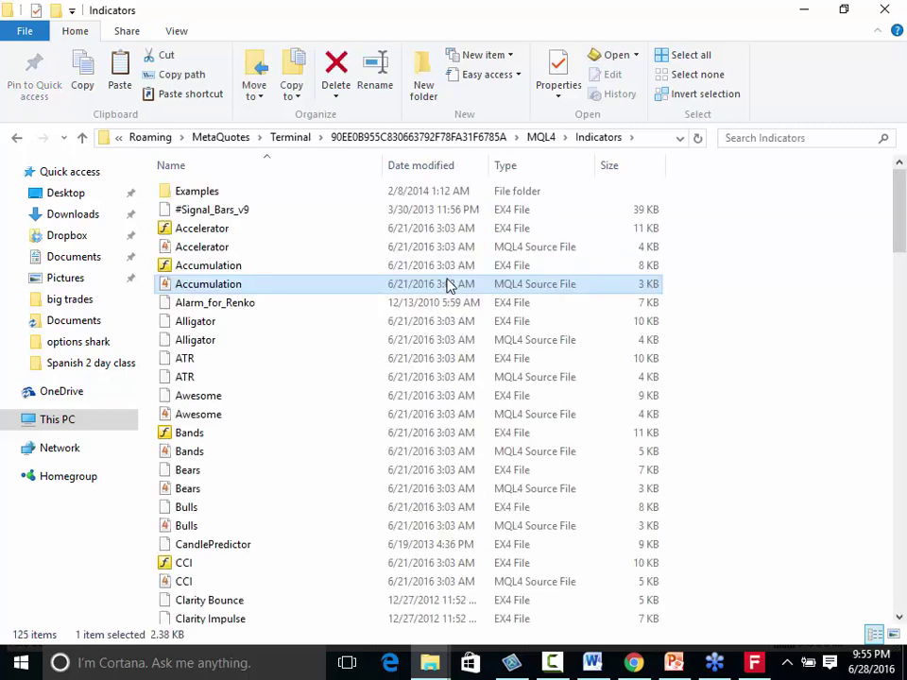
pyautogui.click(806, 352)
pyautogui.rightClick(805, 352)
pyautogui.click(781, 472)
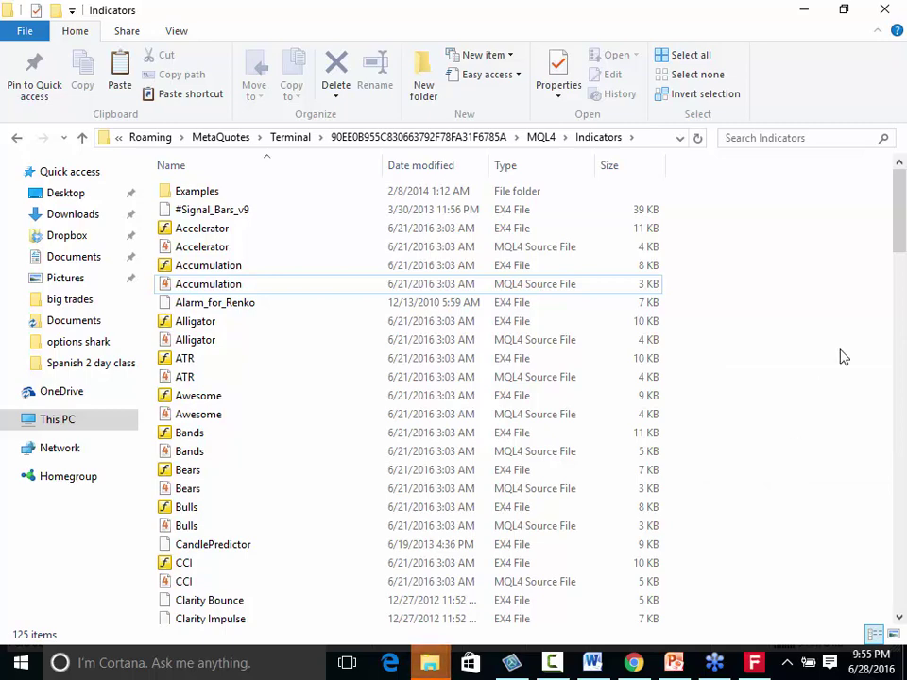
pyautogui.moveTo(899, 212); pyautogui.dragTo(882, 318)
pyautogui.rightClick(761, 360)
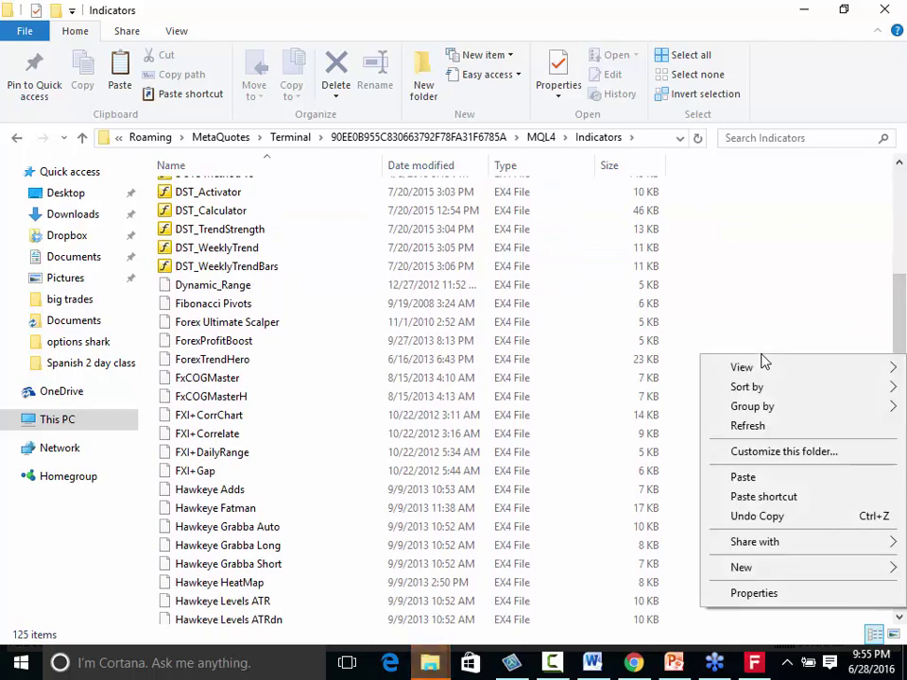
pyautogui.click(762, 476)
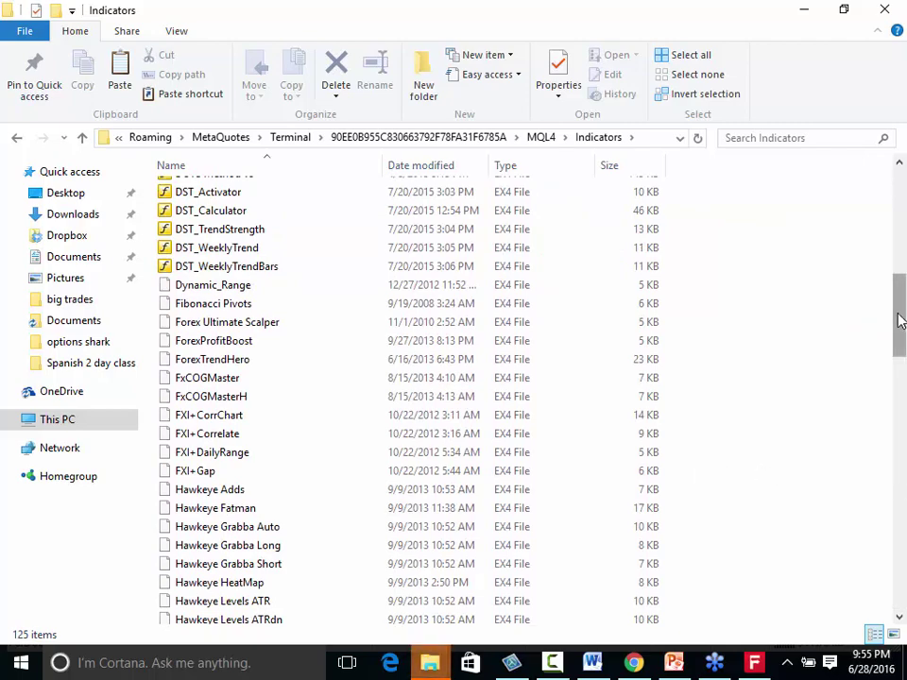
pyautogui.moveTo(900, 320); pyautogui.dragTo(847, 198)
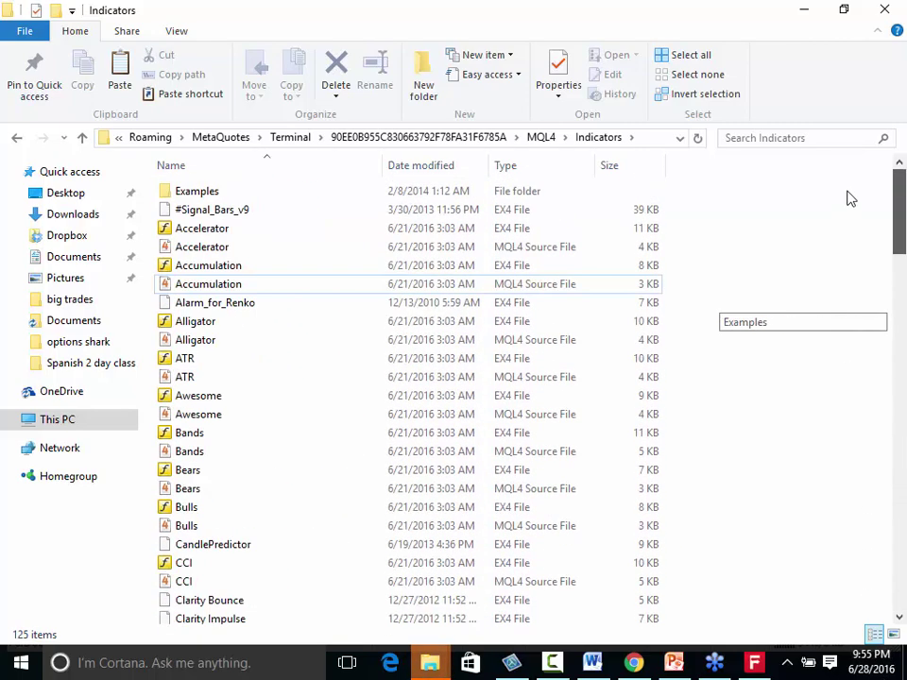
pyautogui.click(880, 12)
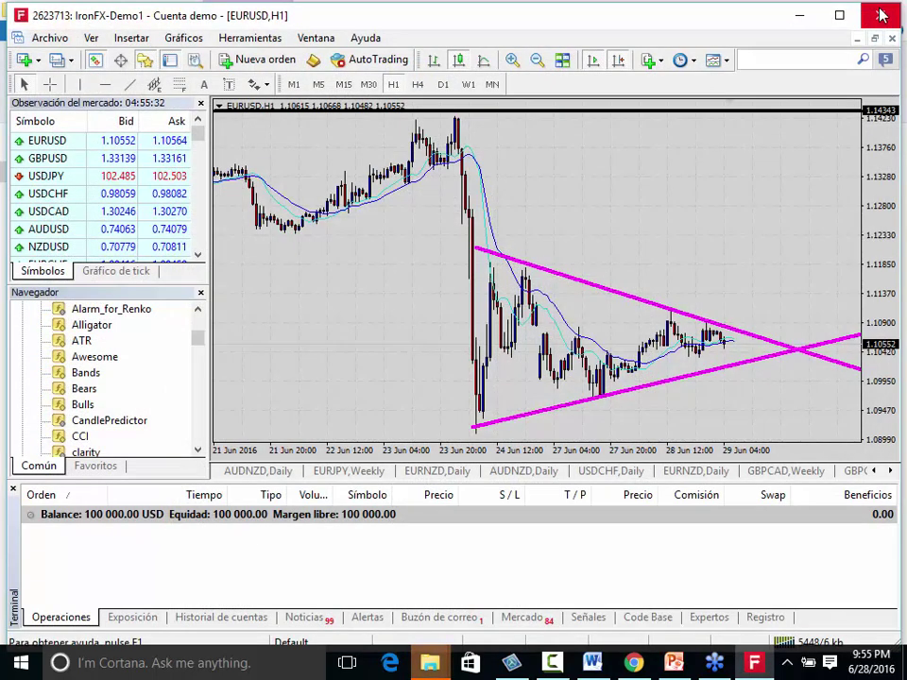
# Minimize the trading terminal and copy #Holographic_System.tpl from the Holographic Trading System files folder.
pyautogui.click(803, 19)
pyautogui.click(264, 193)
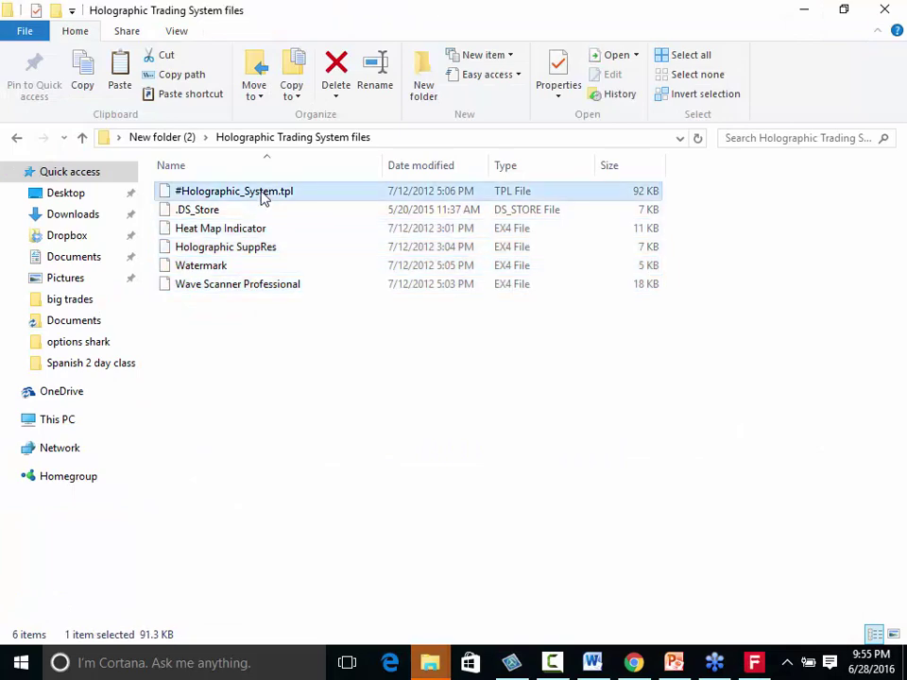
pyautogui.rightClick(263, 195)
pyautogui.click(335, 477)
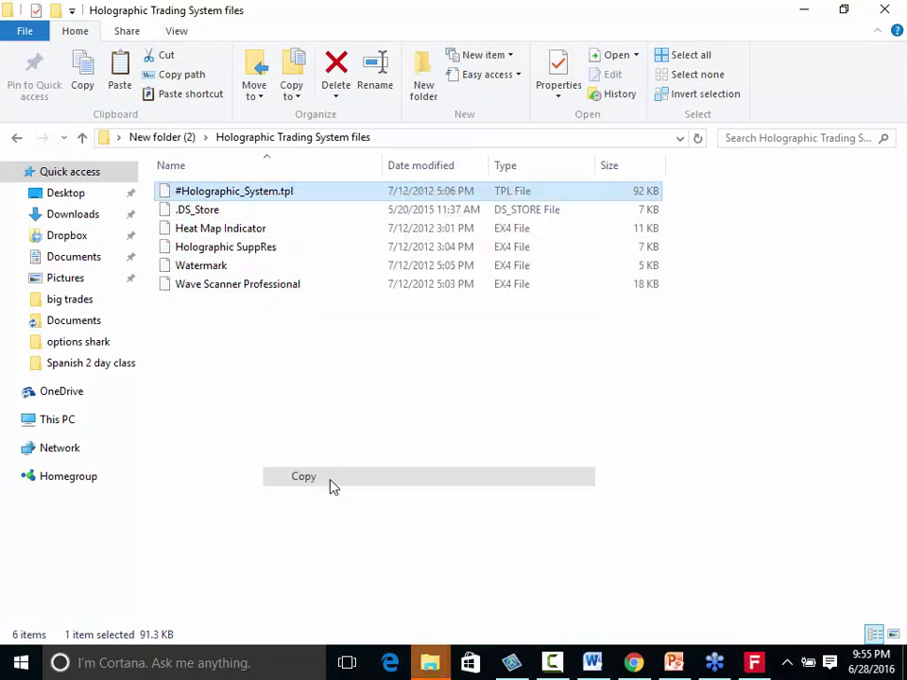
# Open the templates folder in the IronFX terminal's data folder, paste the copied template file there and close the window.
pyautogui.click(756, 662)
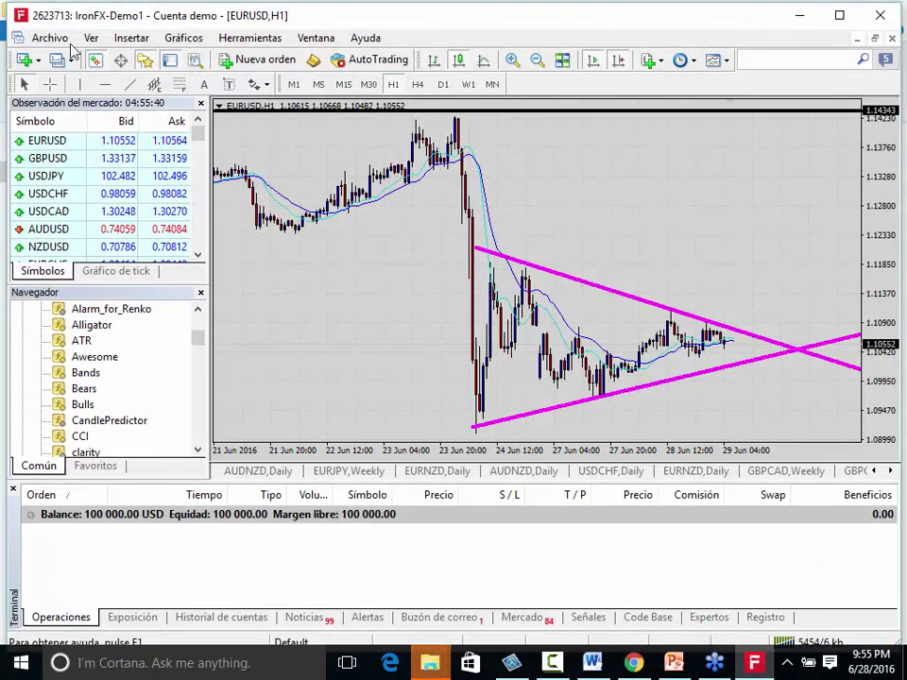
pyautogui.click(52, 38)
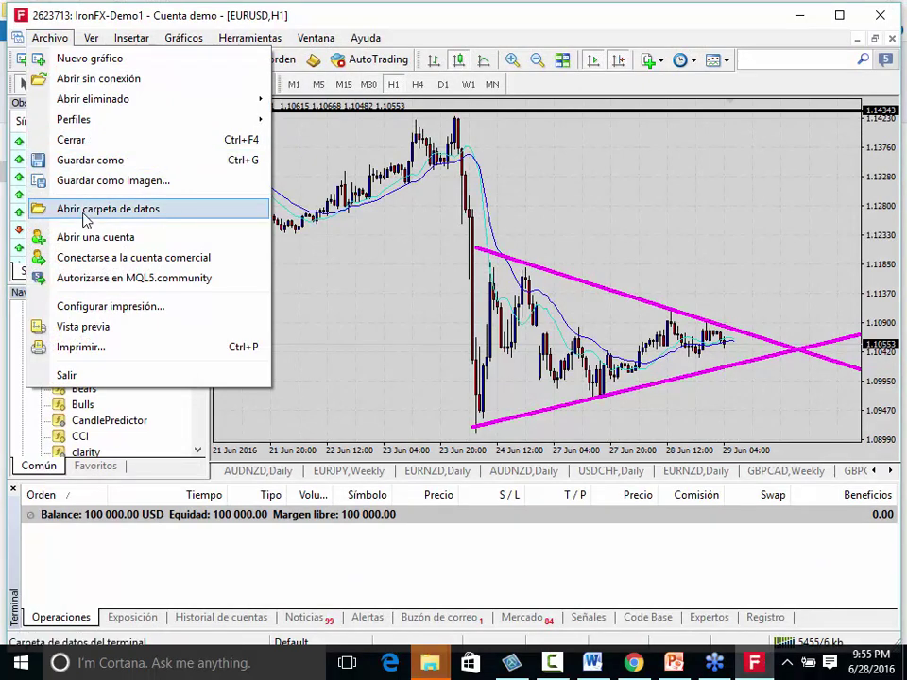
pyautogui.click(92, 208)
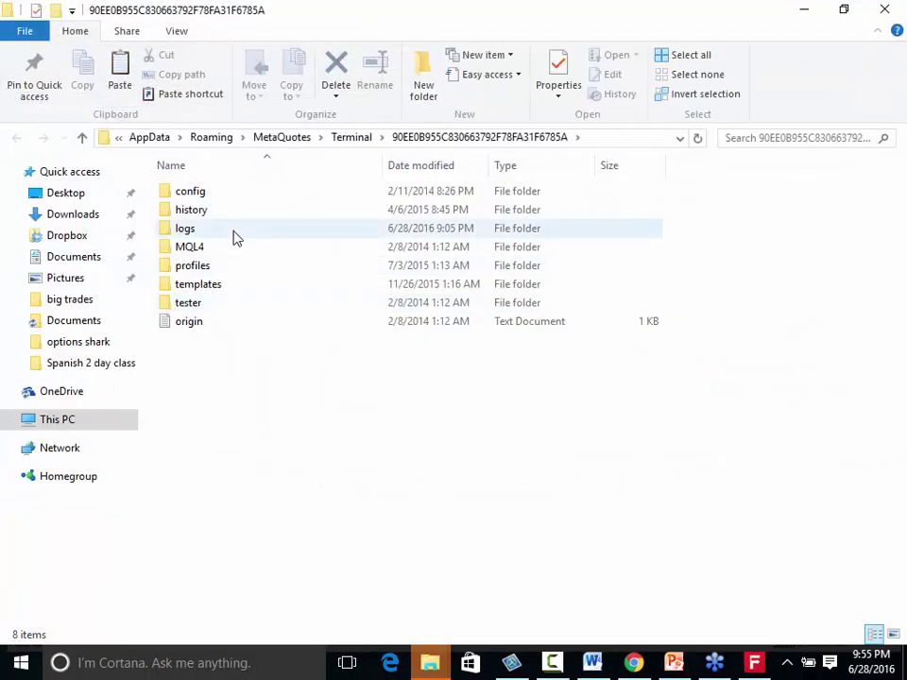
pyautogui.doubleClick(203, 285)
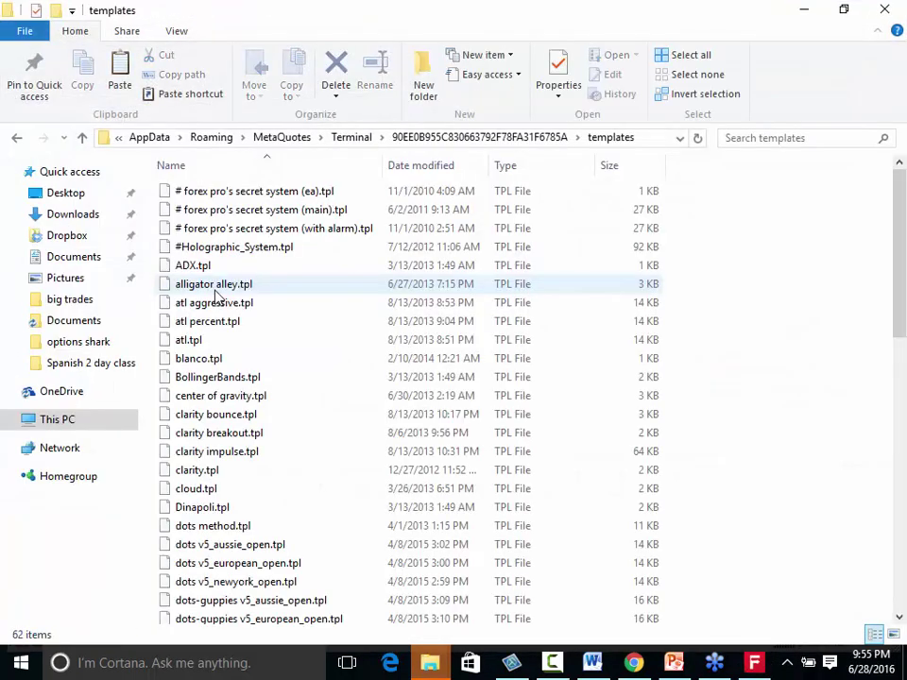
pyautogui.rightClick(837, 373)
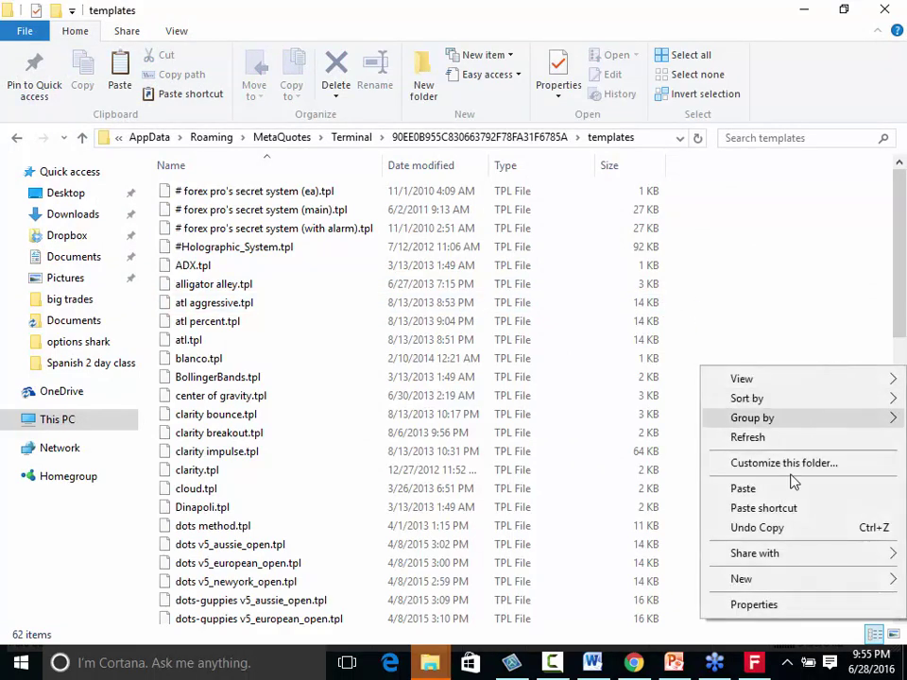
pyautogui.click(785, 489)
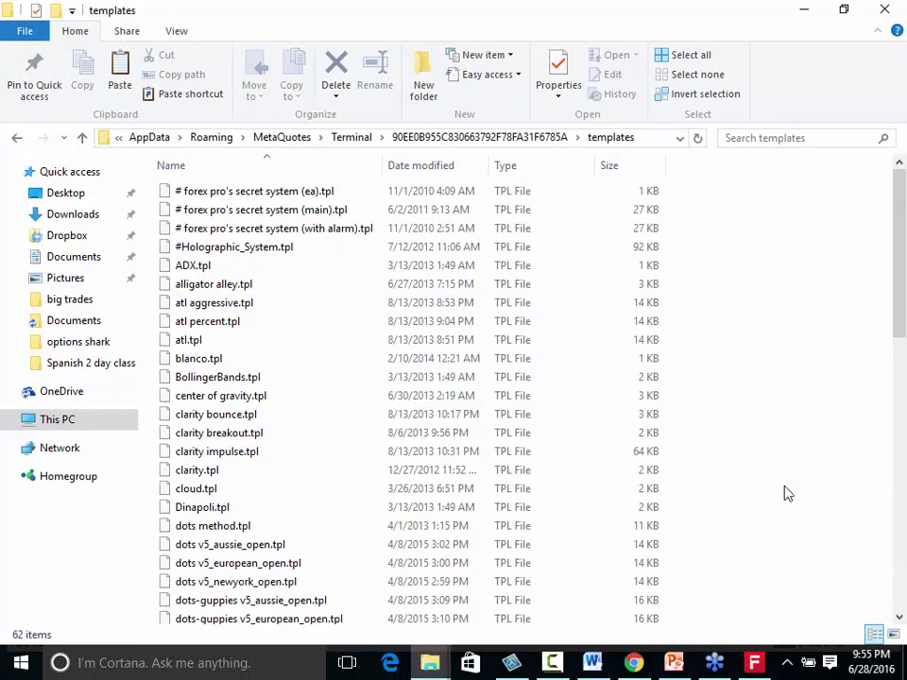
pyautogui.moveTo(904, 348); pyautogui.dragTo(900, 186)
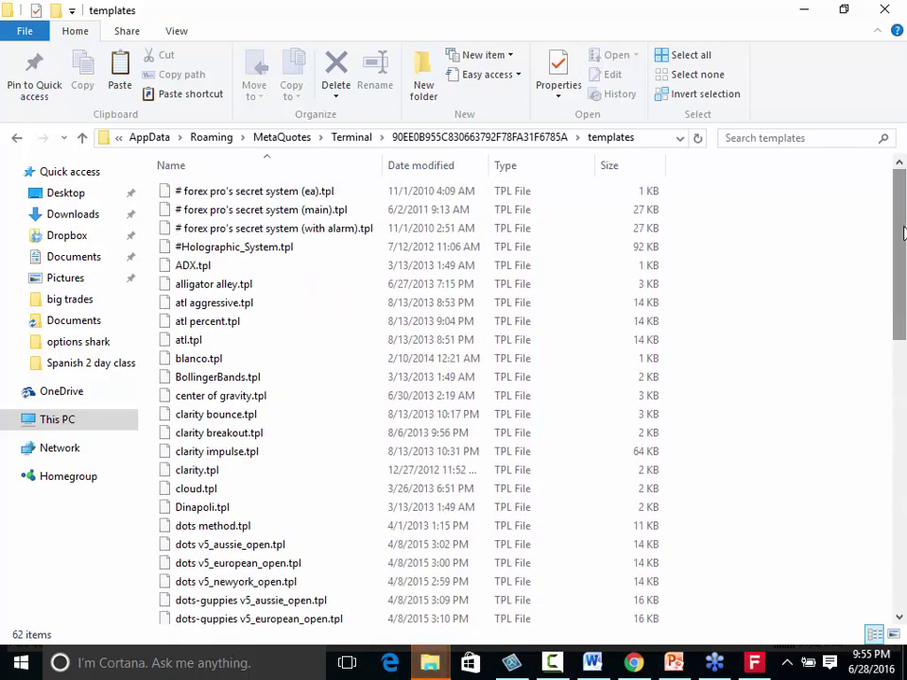
pyautogui.click(885, 10)
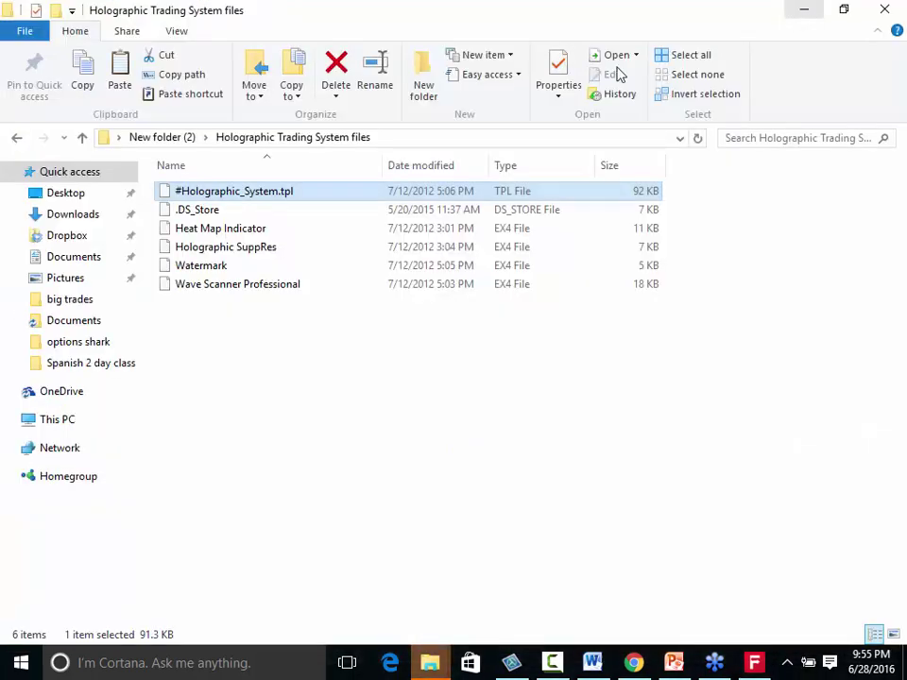
# Copy the .DS_Store file from the Holographic Trading System files folder and reopen the IronFX terminal's data folder.
pyautogui.click(235, 212)
pyautogui.rightClick(235, 214)
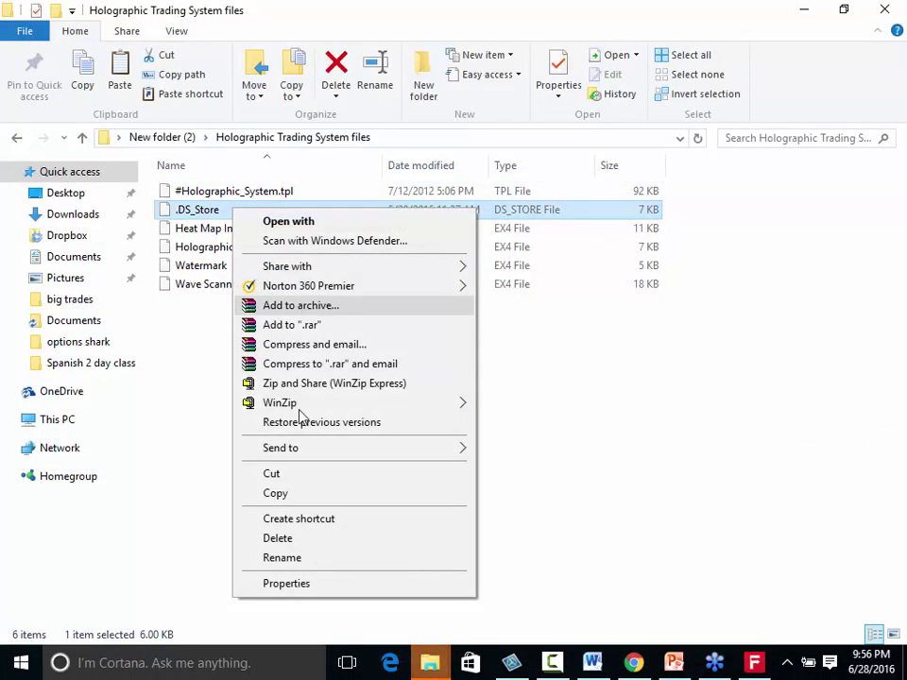
pyautogui.click(299, 493)
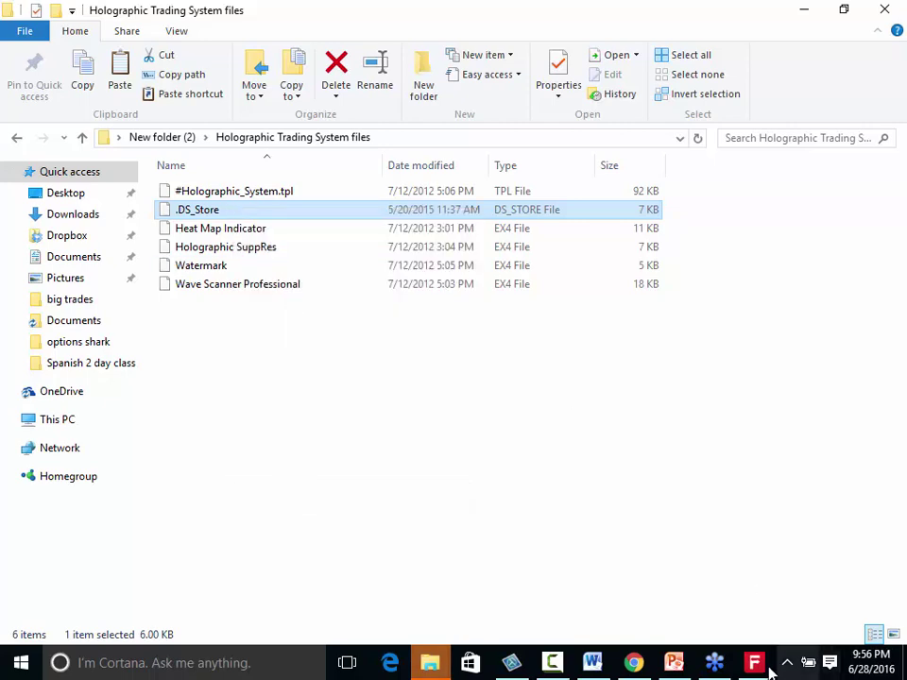
pyautogui.click(754, 662)
pyautogui.click(50, 38)
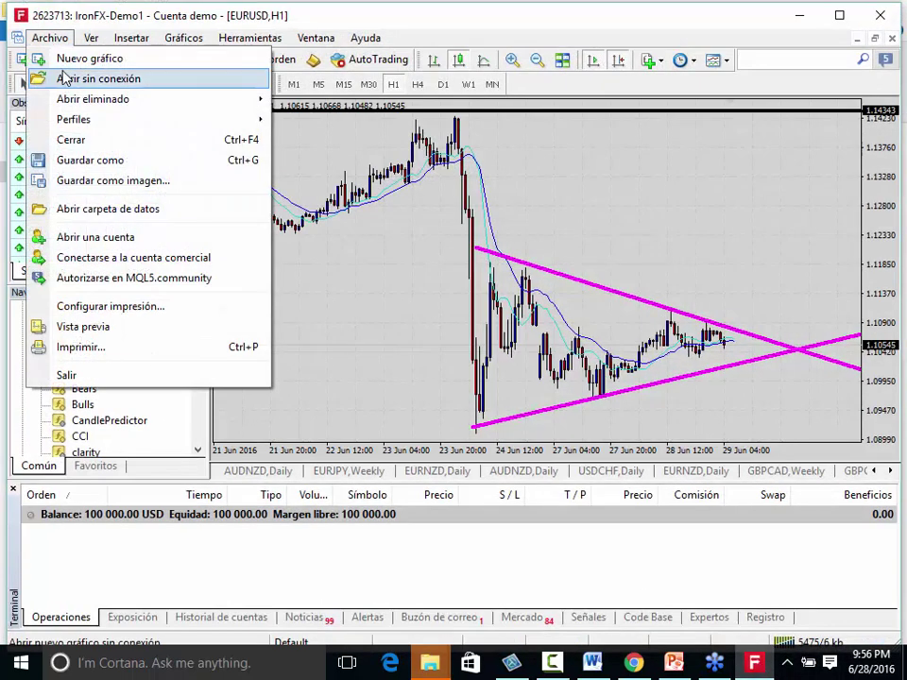
pyautogui.click(95, 216)
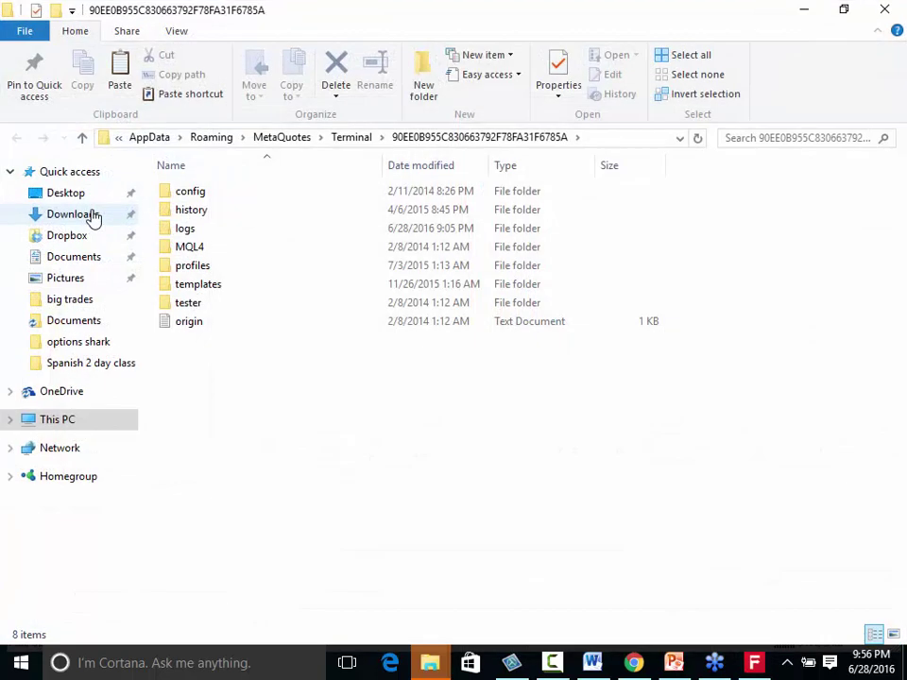
# Look through the templates, config and history folders for a matching location for the .DS_Store file.
pyautogui.doubleClick(198, 283)
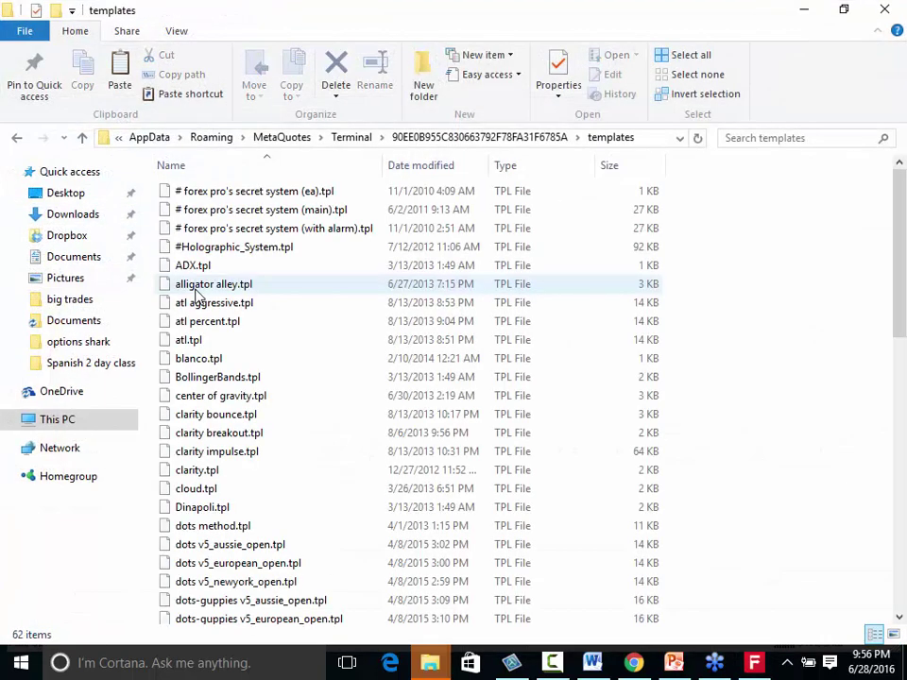
pyautogui.click(17, 142)
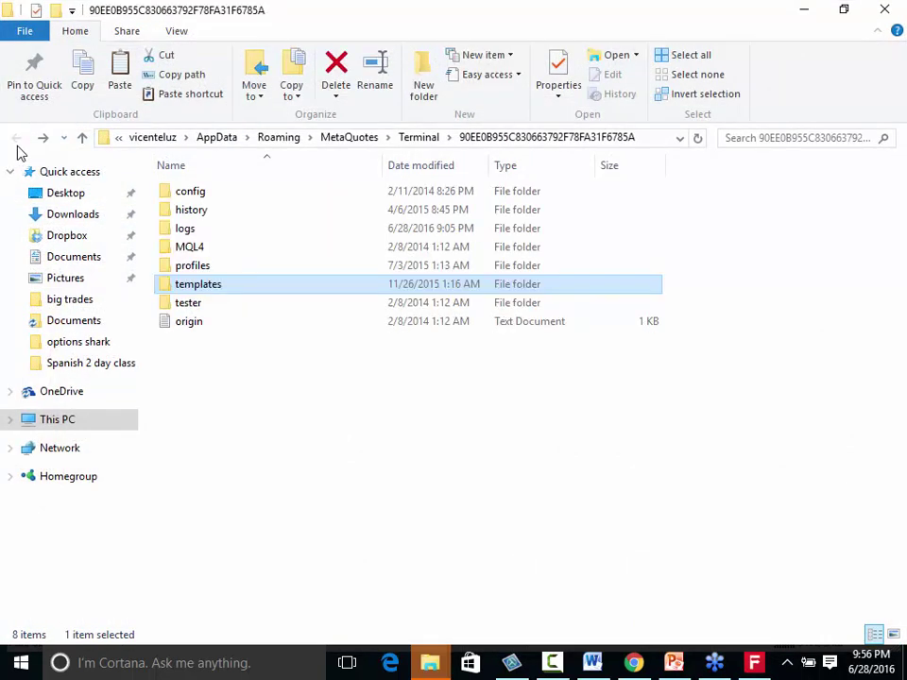
pyautogui.doubleClick(189, 192)
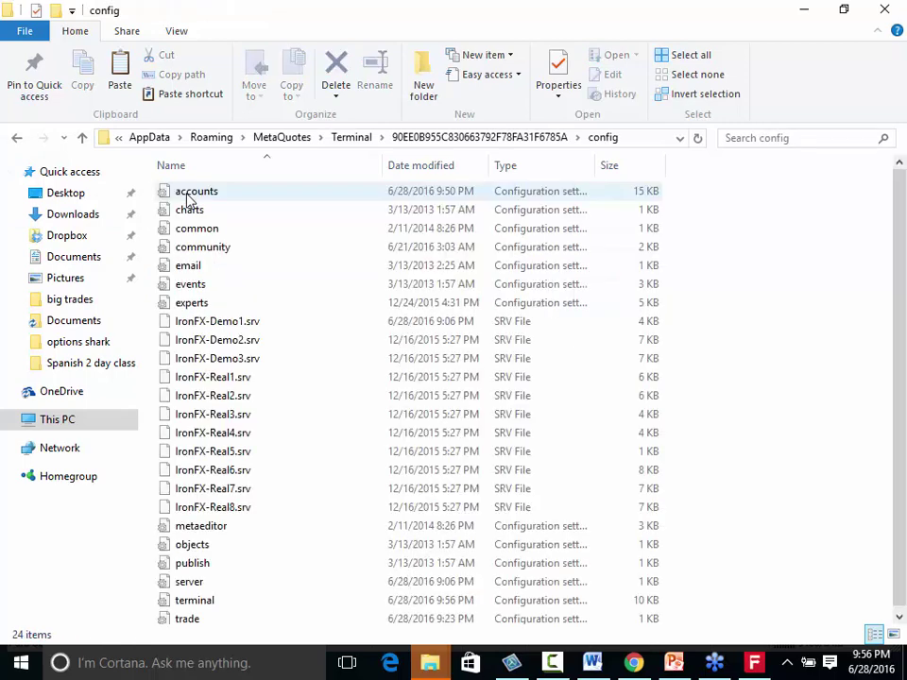
pyautogui.click(16, 139)
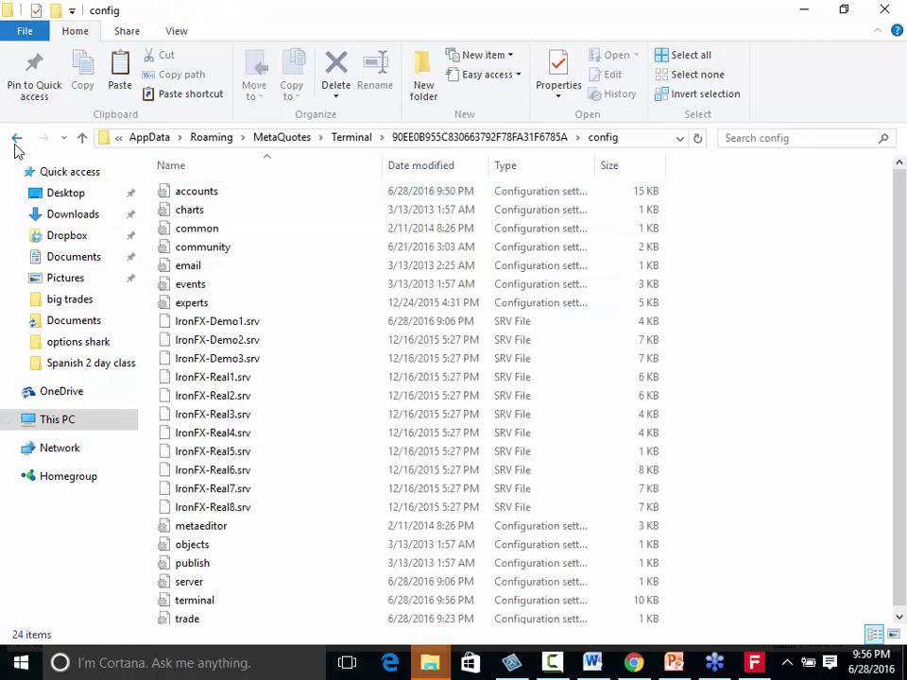
pyautogui.click(206, 216)
pyautogui.doubleClick(206, 215)
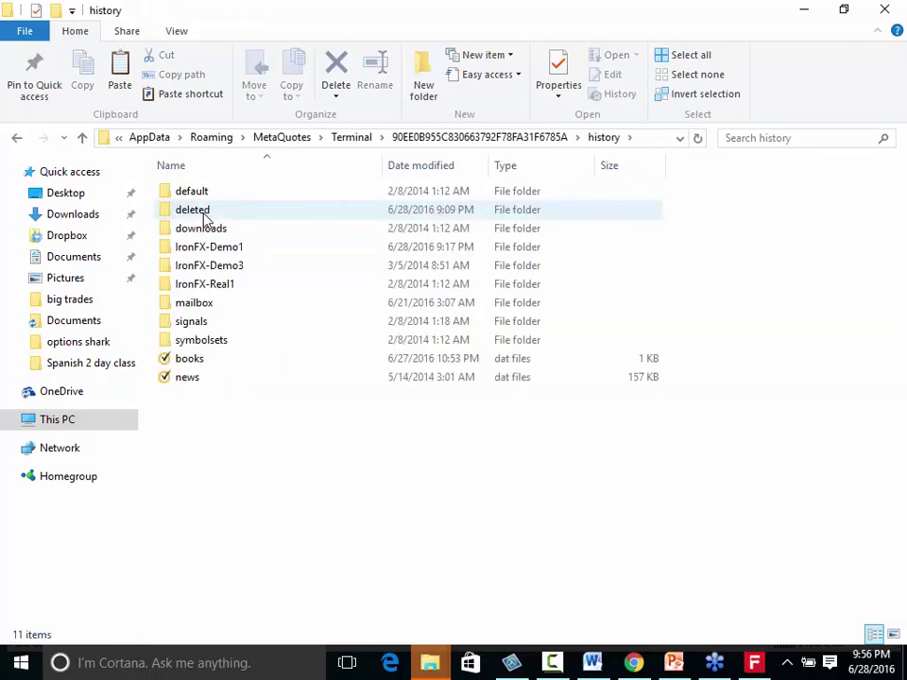
pyautogui.click(17, 137)
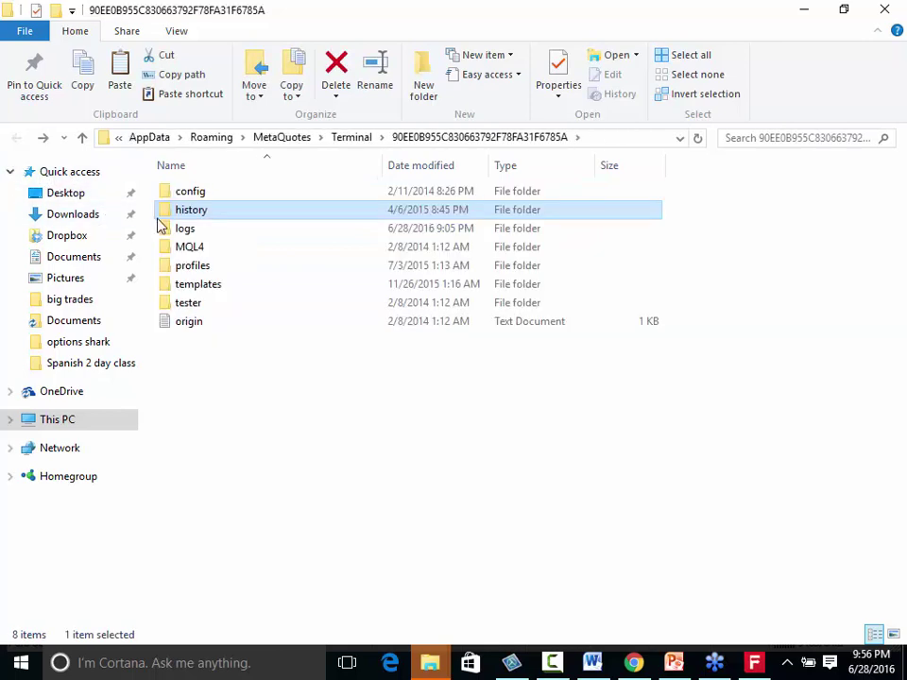
# Look through the Libraries, Logs, Presets and Scripts folders inside MQL4 for a matching location for the .DS_Store file.
pyautogui.doubleClick(192, 248)
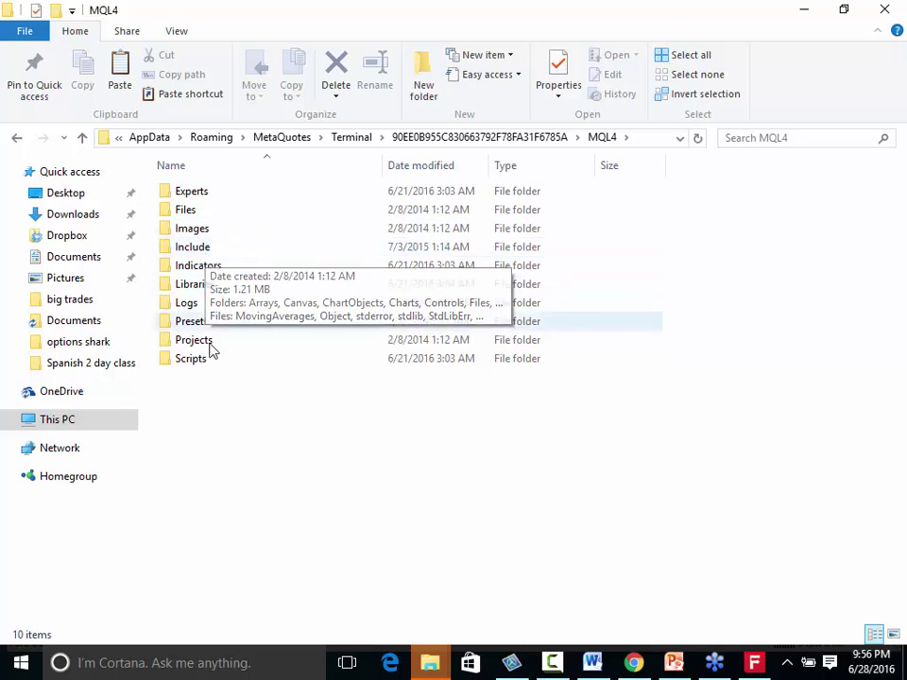
pyautogui.click(193, 286)
pyautogui.doubleClick(193, 287)
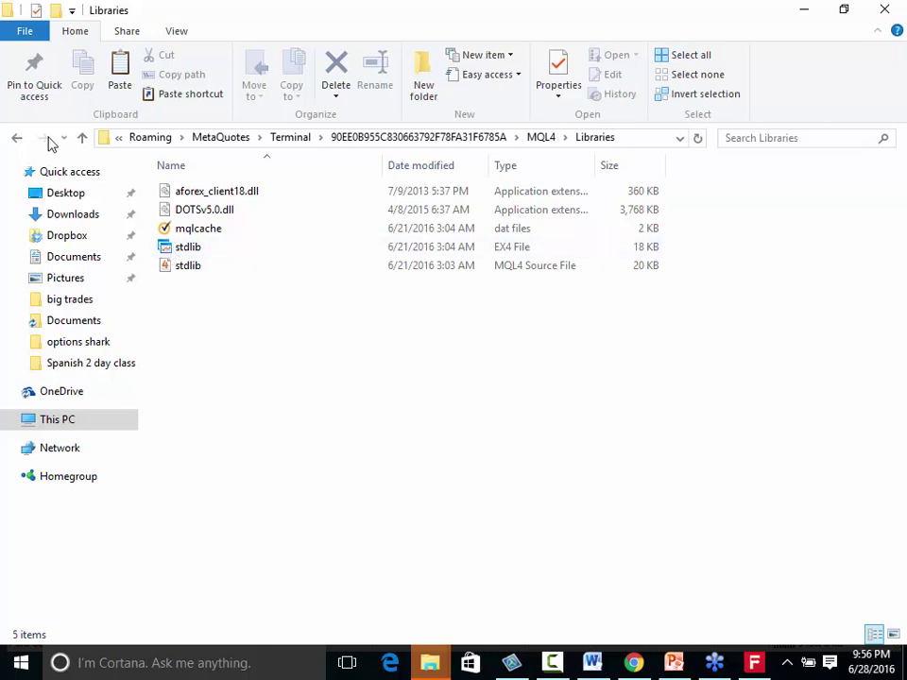
pyautogui.click(15, 139)
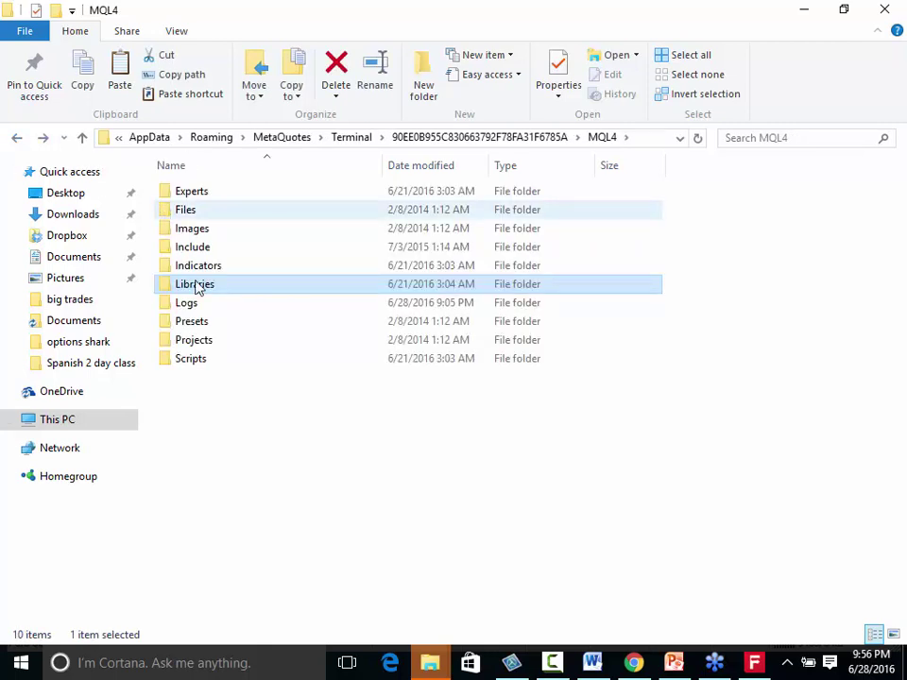
pyautogui.doubleClick(194, 305)
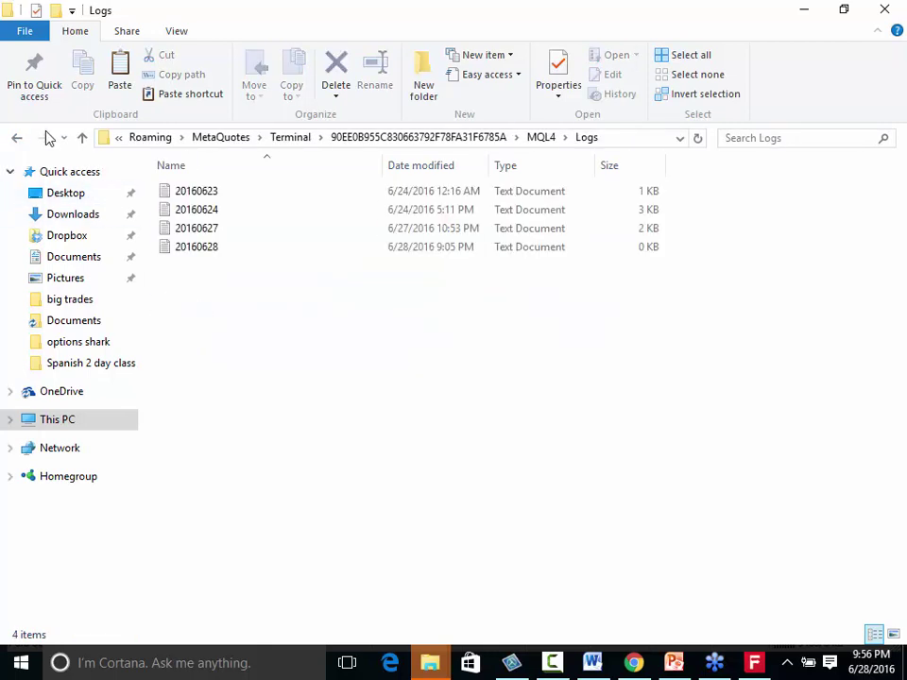
pyautogui.click(14, 140)
pyautogui.doubleClick(196, 322)
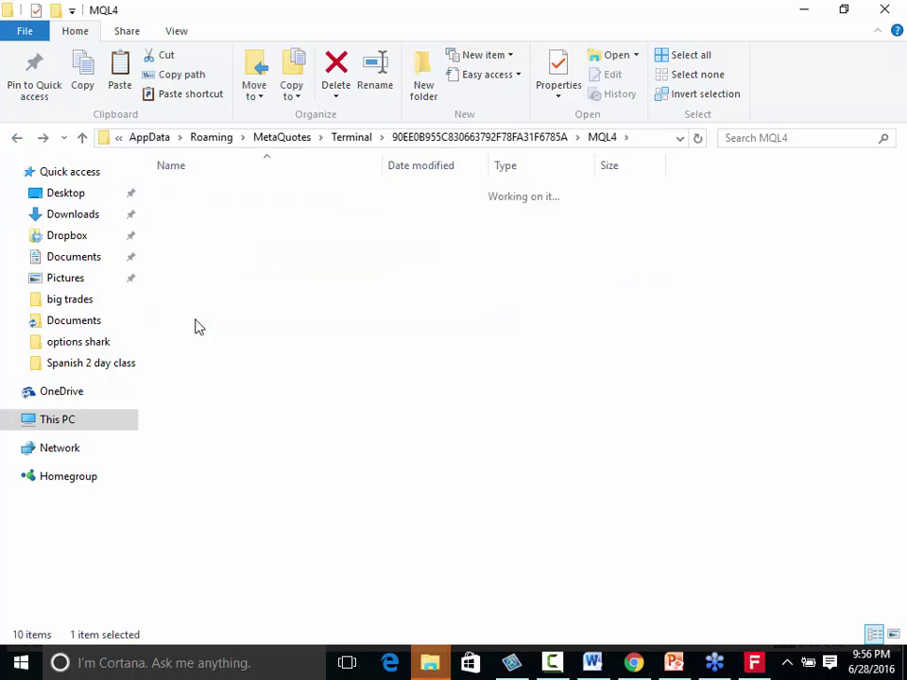
pyautogui.click(17, 138)
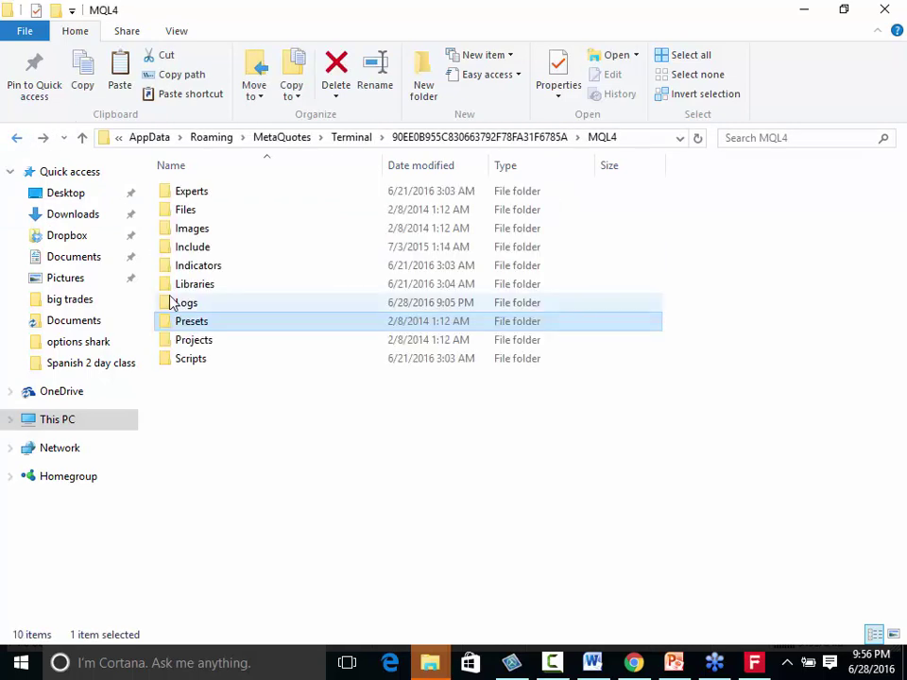
pyautogui.doubleClick(191, 359)
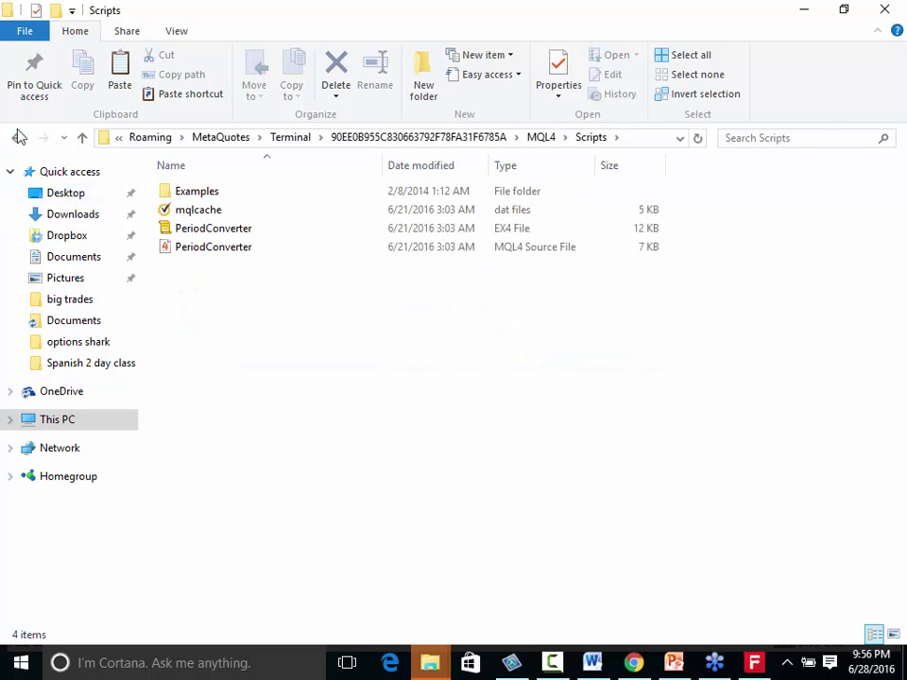
pyautogui.click(15, 138)
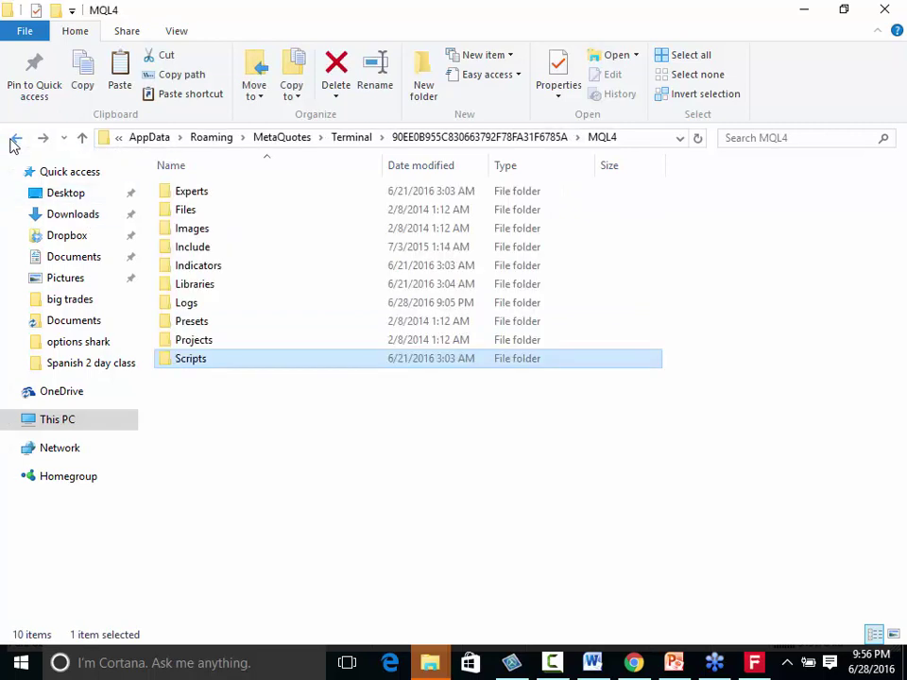
# Check the Projects, Files and Experts folders inside MQL4 and return to the terminal's main data folder.
pyautogui.doubleClick(181, 349)
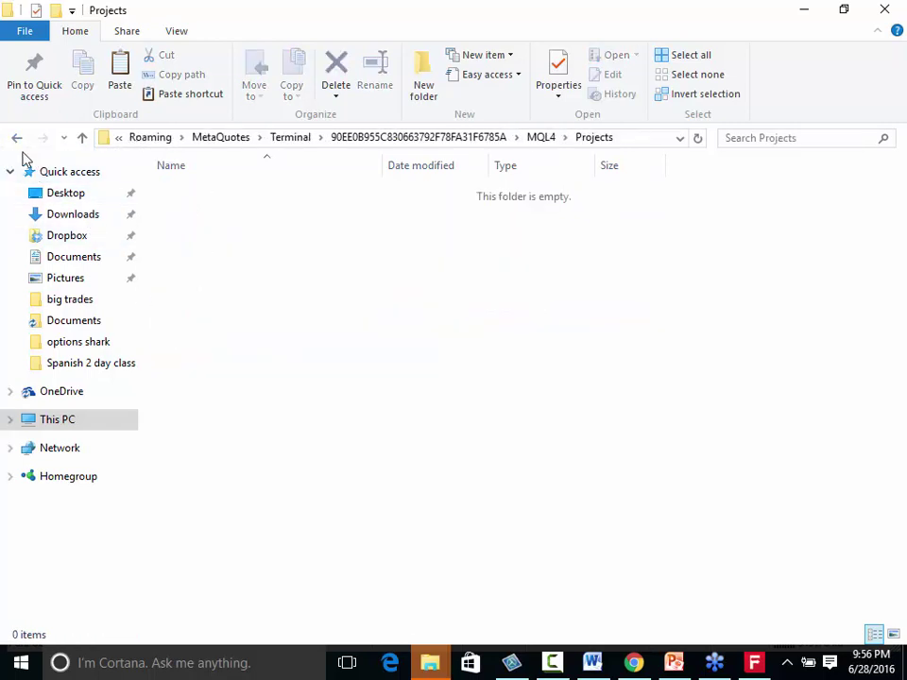
pyautogui.click(17, 138)
pyautogui.doubleClick(196, 213)
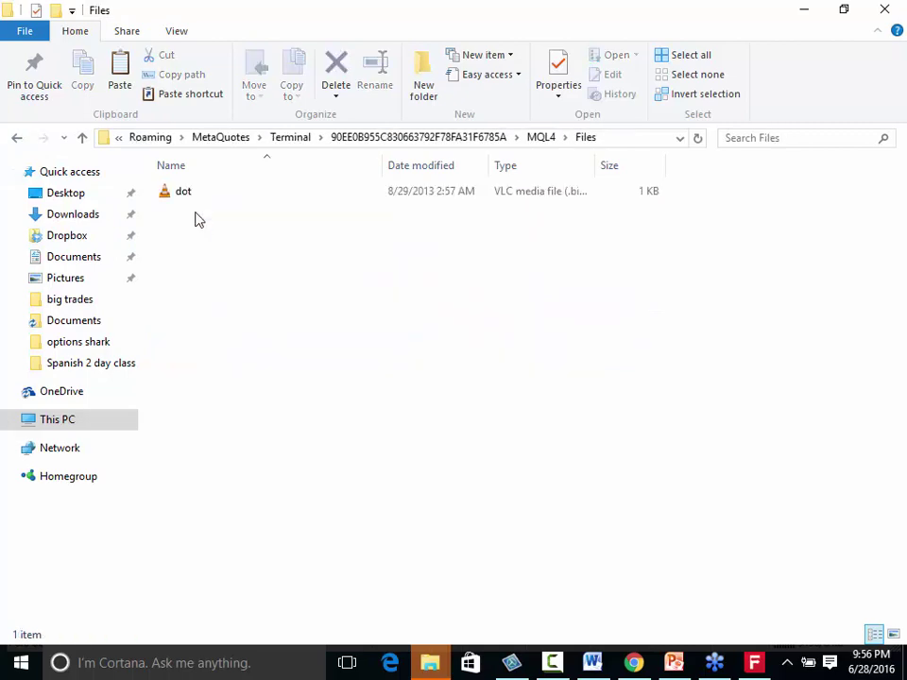
pyautogui.click(17, 138)
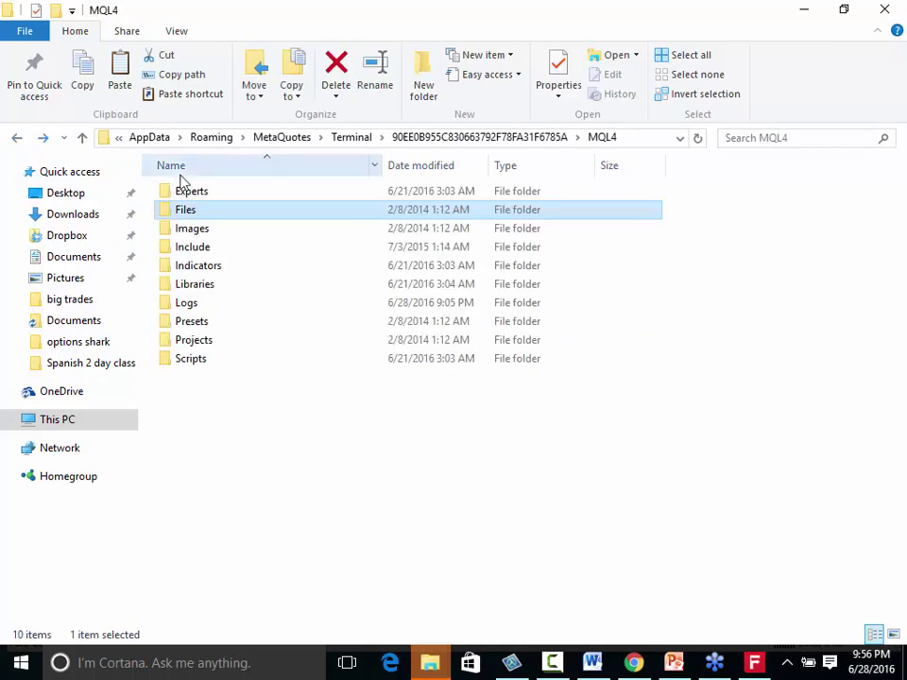
pyautogui.doubleClick(185, 194)
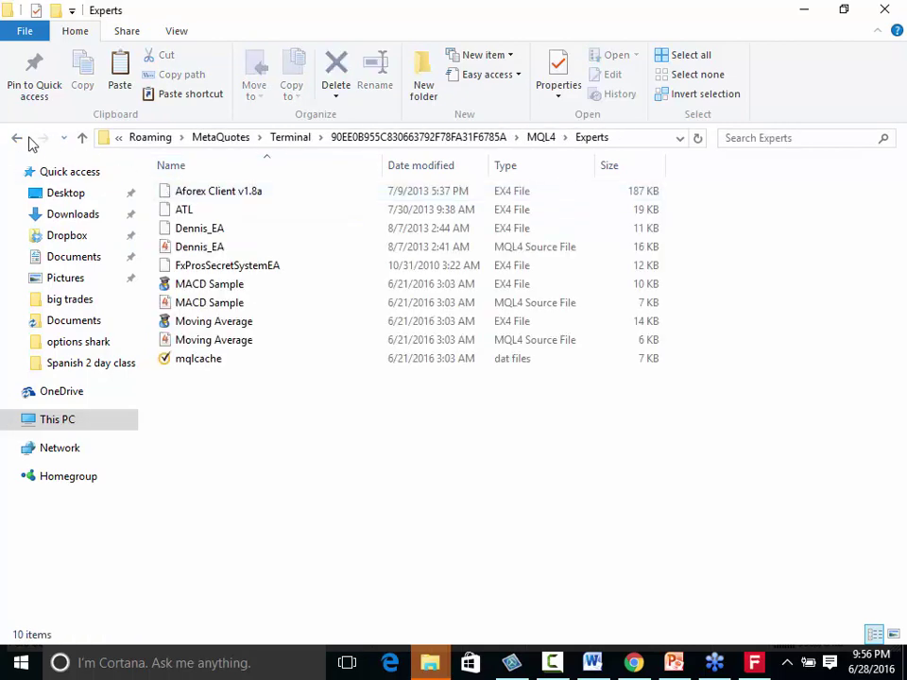
pyautogui.click(19, 138)
pyautogui.click(20, 138)
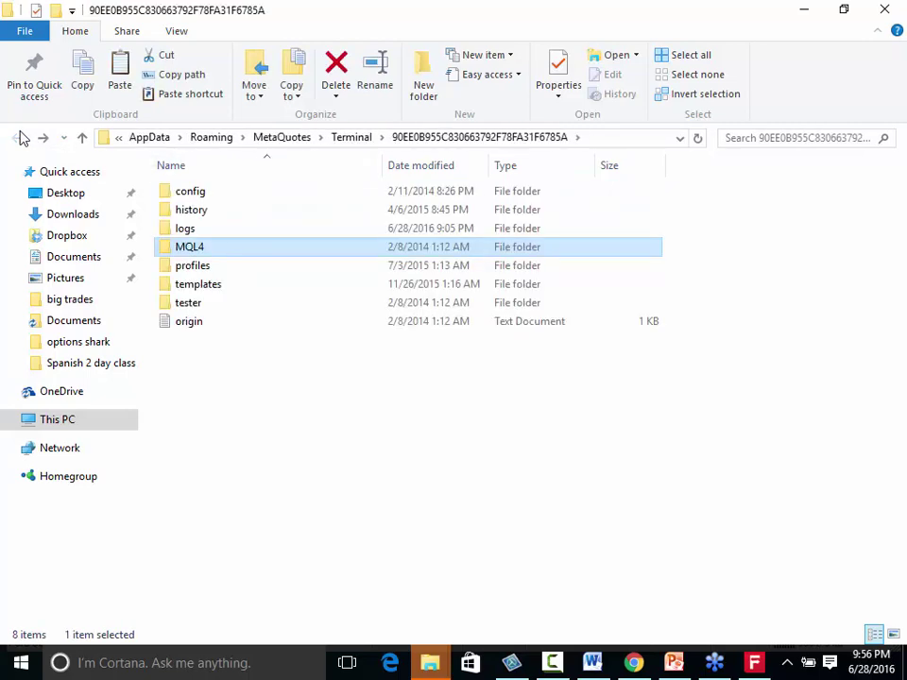
# Check the profiles and config folders for a place for the .DS_Store file, and close the data folder window.
pyautogui.doubleClick(194, 268)
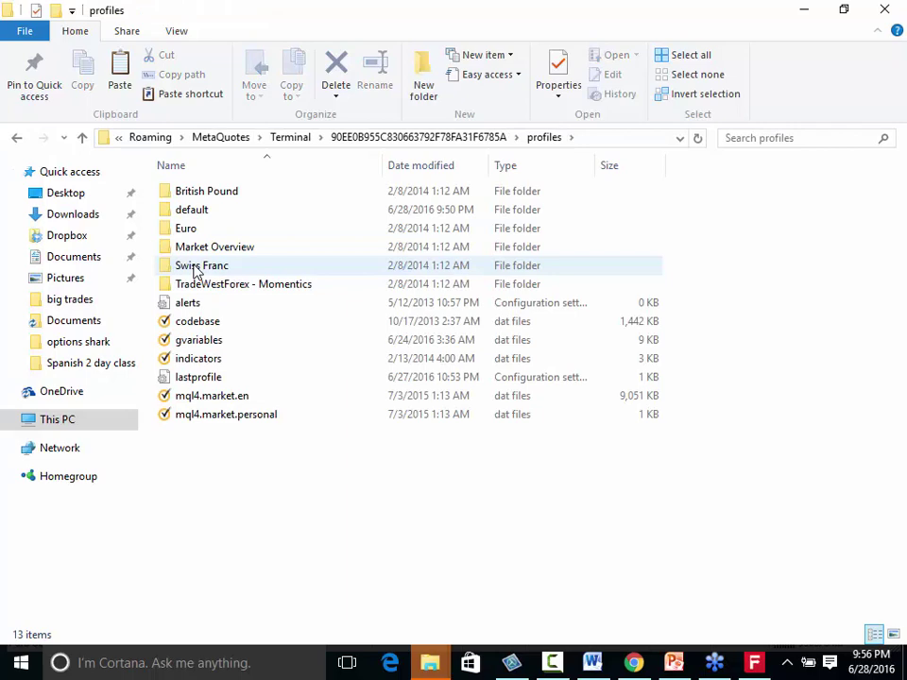
pyautogui.click(17, 140)
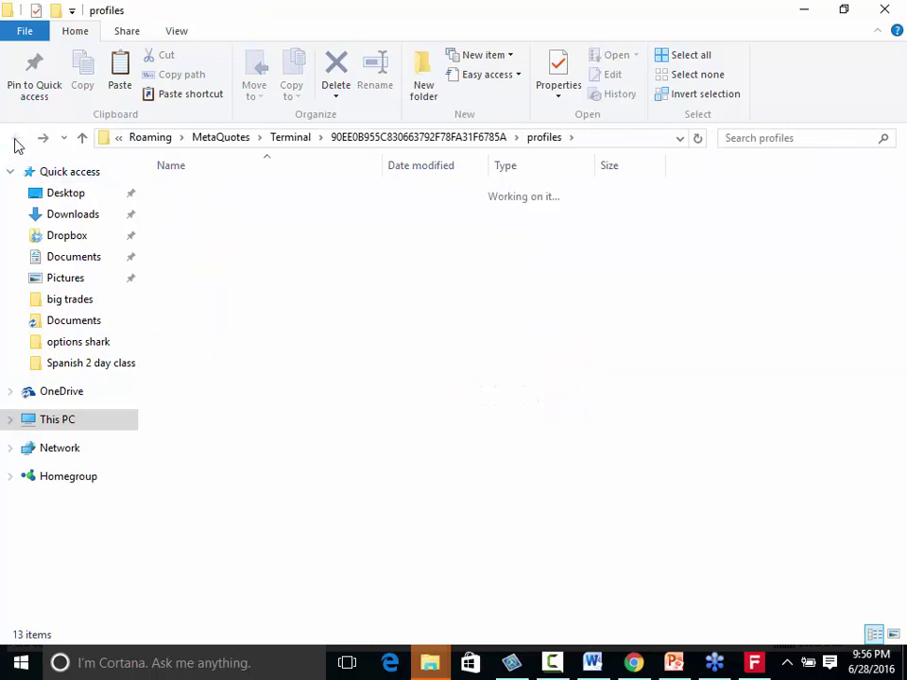
pyautogui.doubleClick(192, 194)
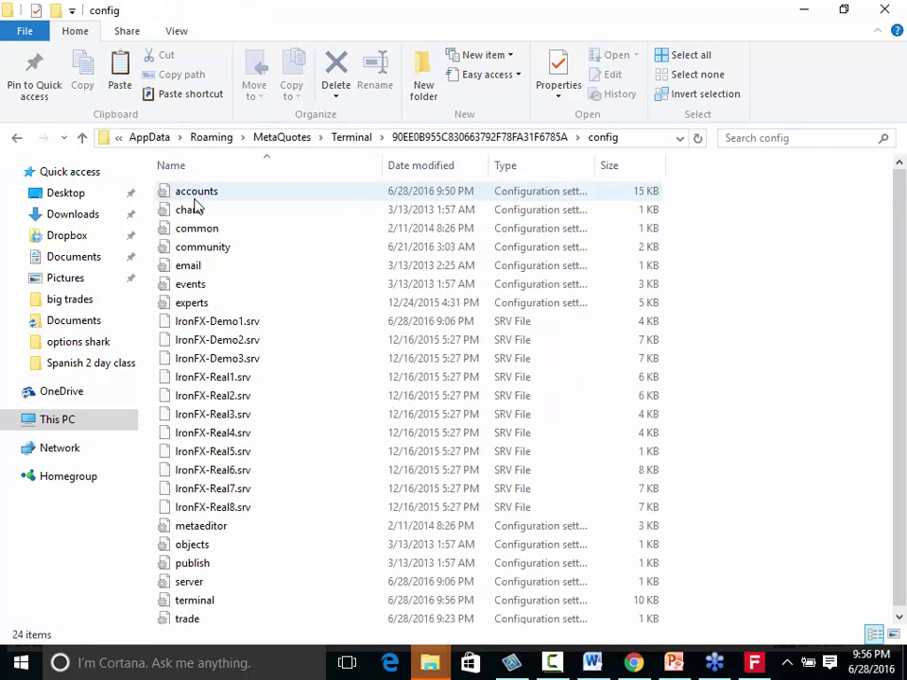
pyautogui.click(16, 137)
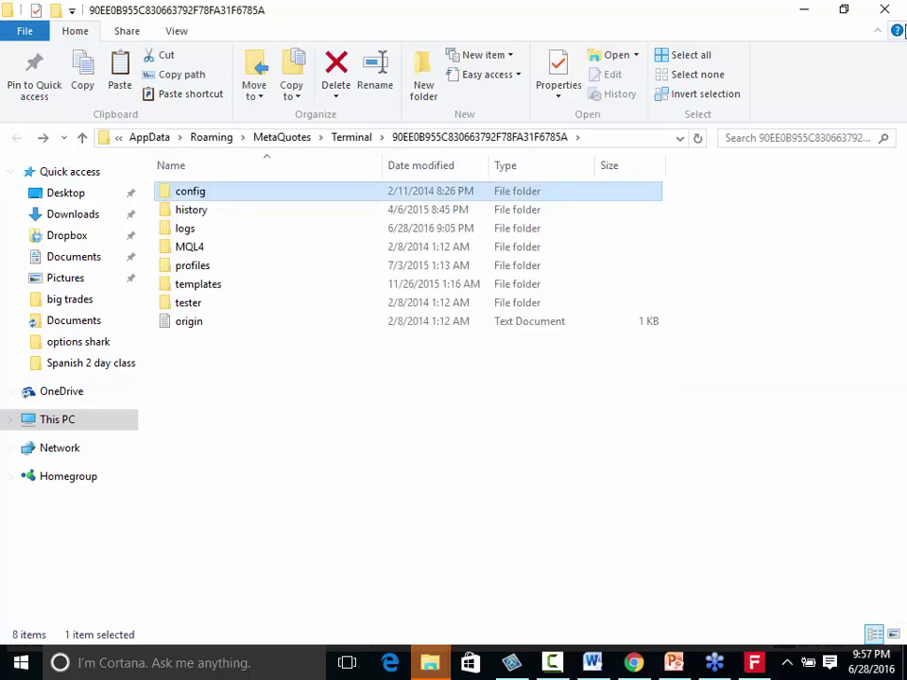
pyautogui.click(886, 11)
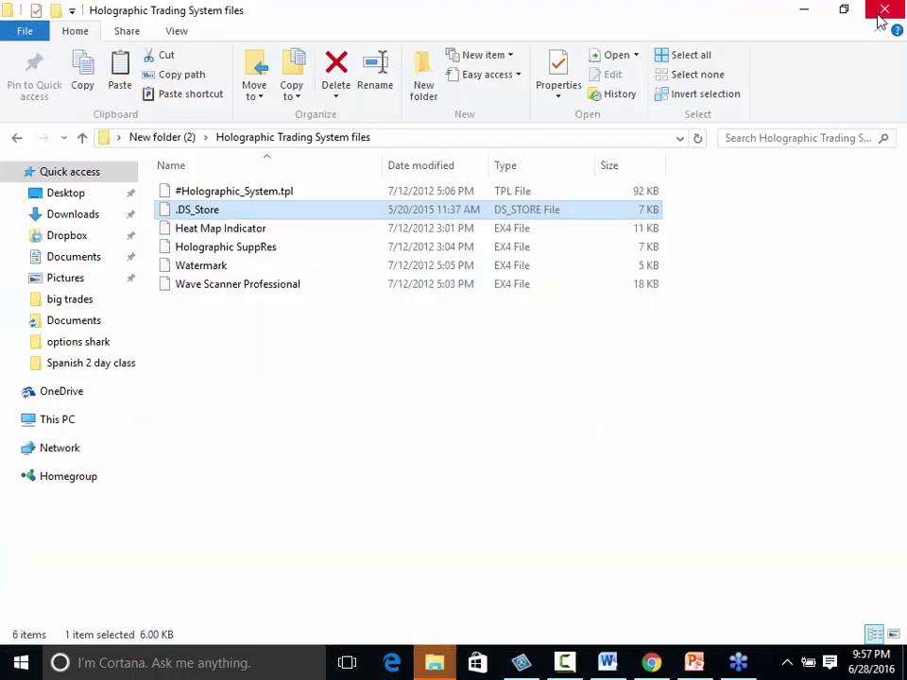
# Minimize the Holographic Trading System files folder and replace the existing files in the templates and Indicators folders for all three interrupted copies.
pyautogui.click(804, 11)
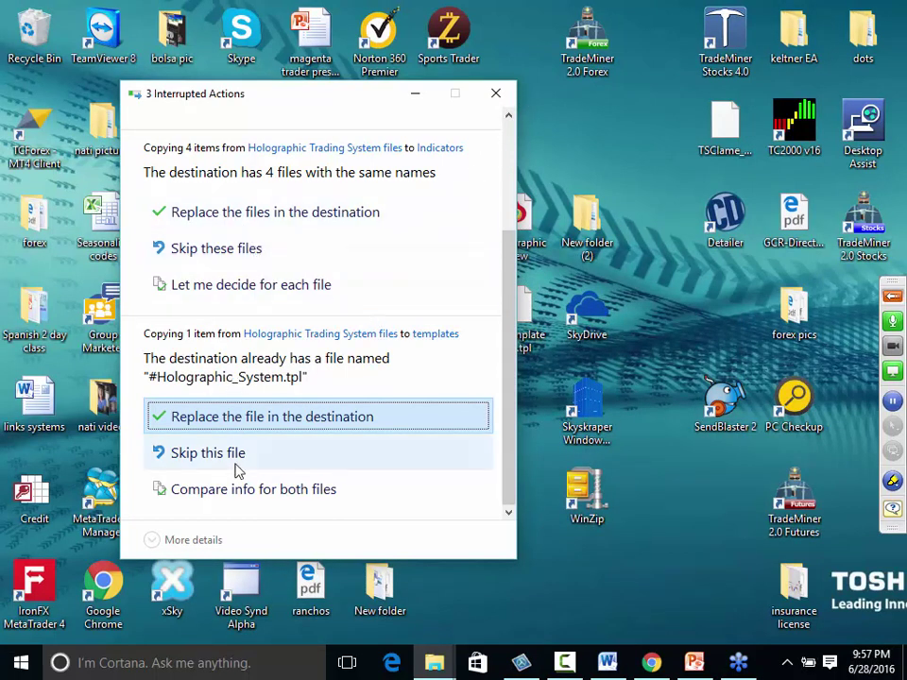
pyautogui.click(230, 419)
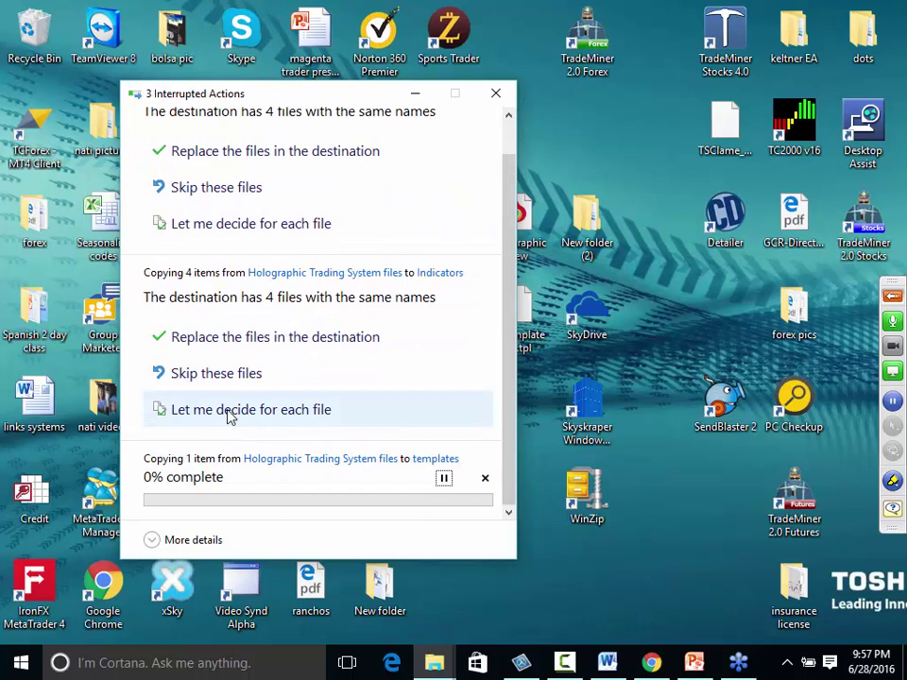
pyautogui.click(221, 351)
pyautogui.click(221, 193)
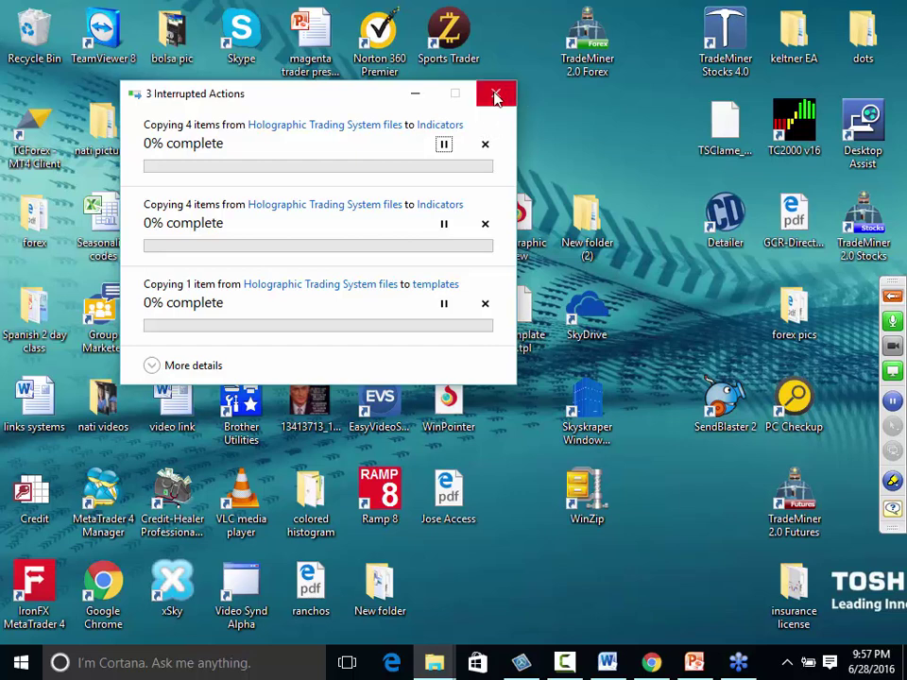
# Launch IronFX MetaTrader 4 and load the #Holographic_System.tpl template onto the EURUSD,H1 chart.
pyautogui.doubleClick(54, 589)
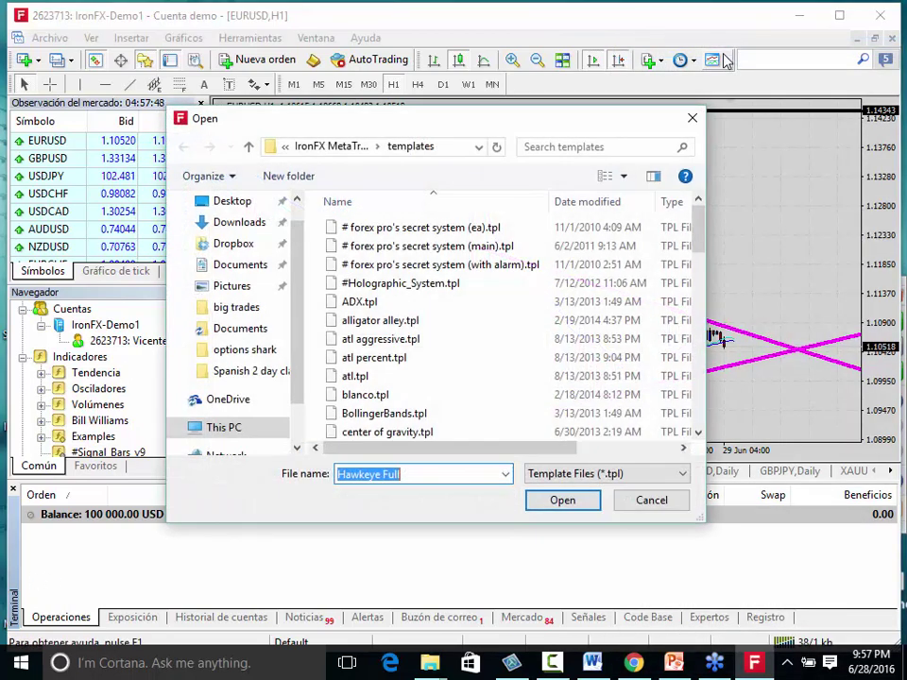
pyautogui.click(439, 291)
pyautogui.doubleClick(439, 291)
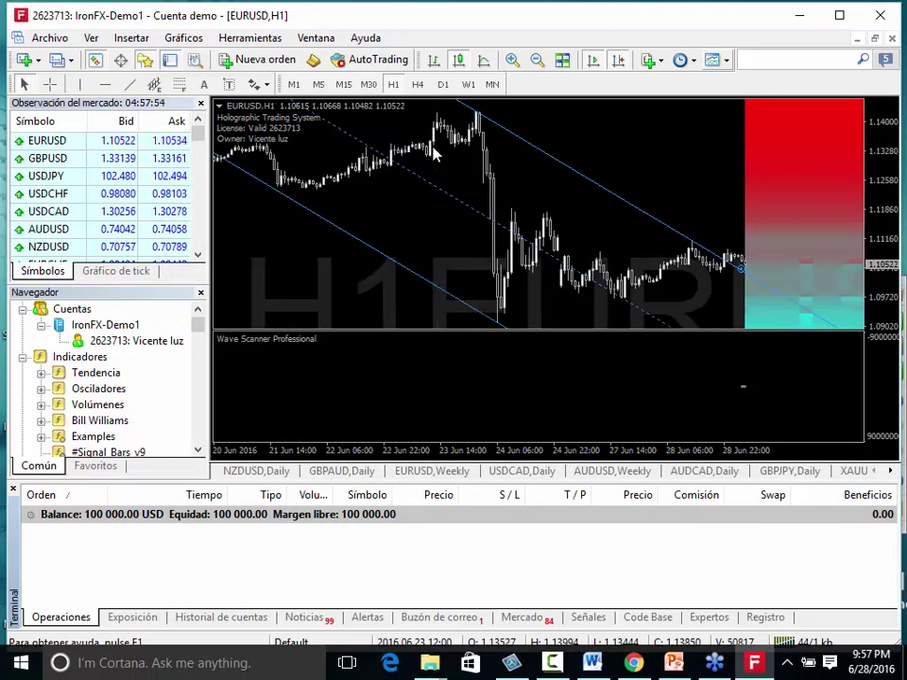
# Cycle the EURUSD chart through the H4, D1, W1 and H1 timeframes to compare the Holographic indicators, ending on D1.
pyautogui.click(418, 84)
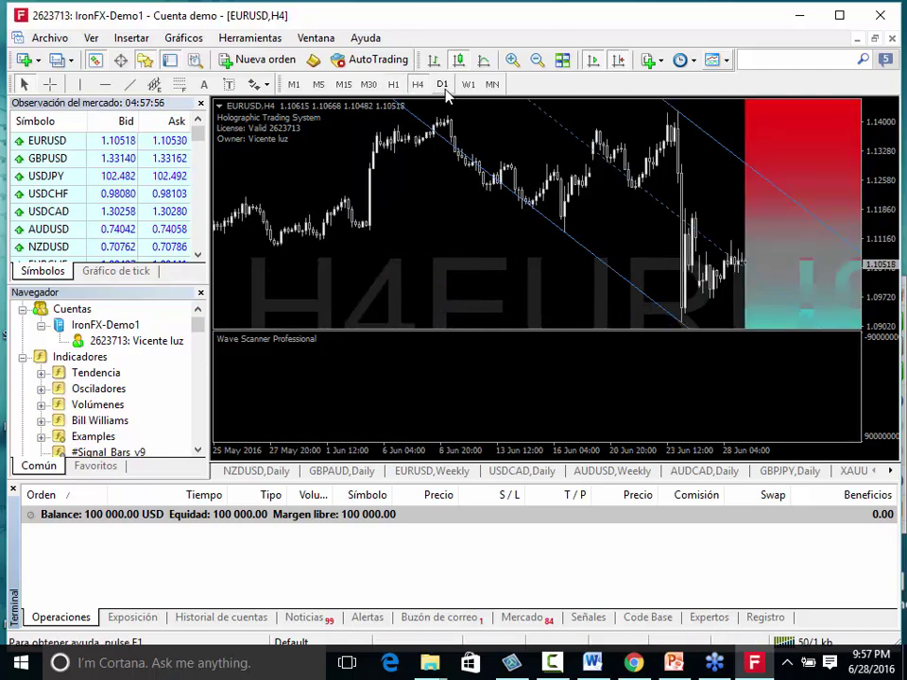
pyautogui.click(443, 85)
pyautogui.click(469, 84)
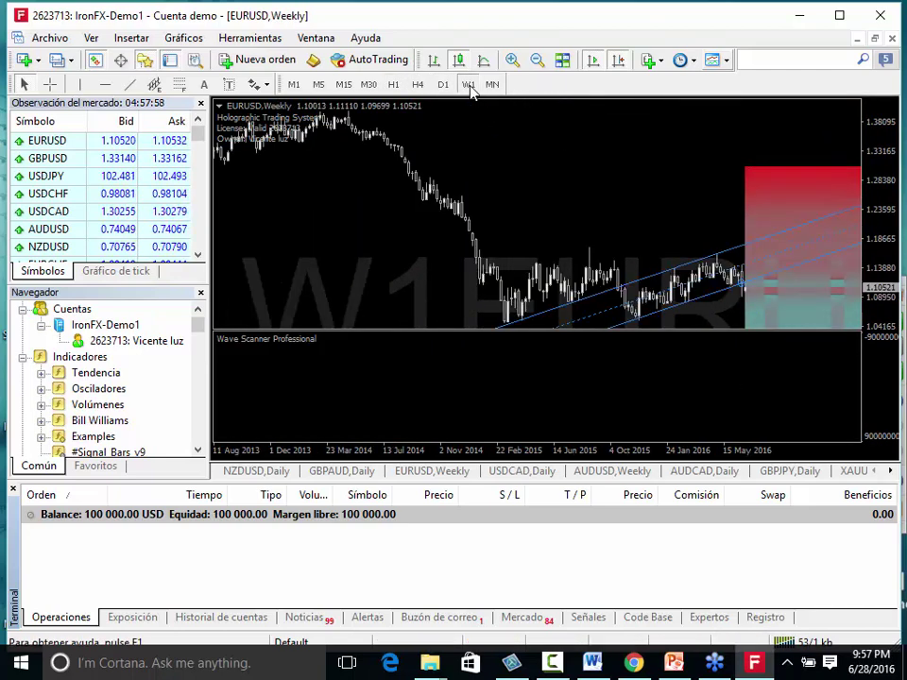
pyautogui.click(418, 84)
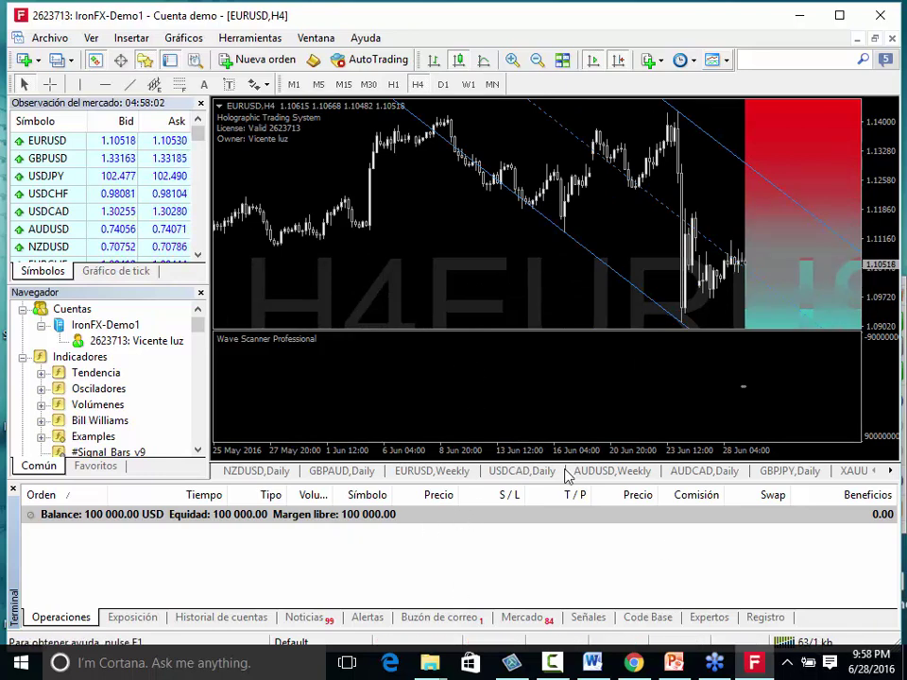
pyautogui.click(393, 84)
pyautogui.click(417, 84)
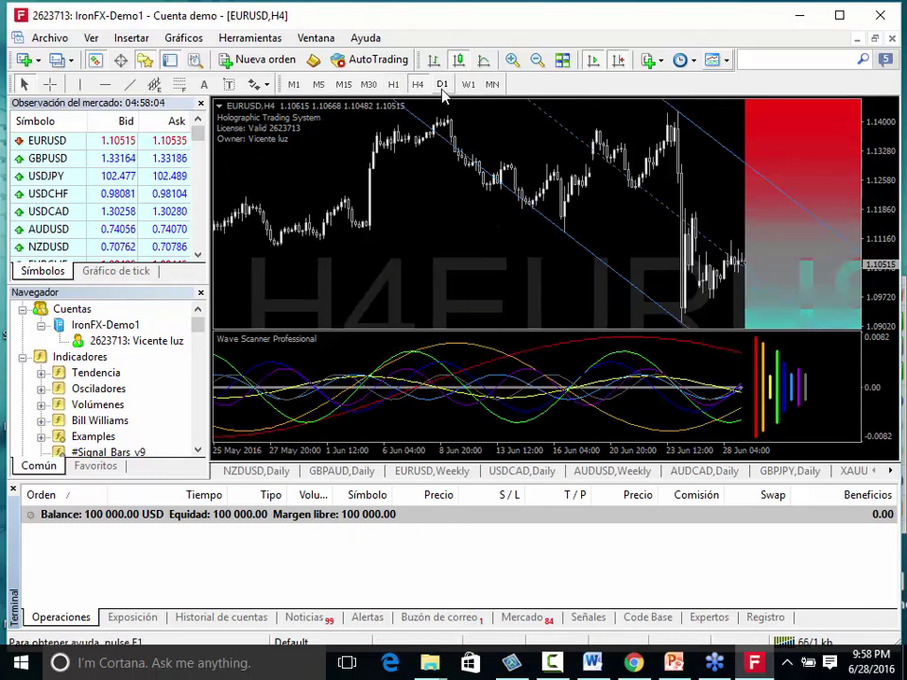
pyautogui.click(442, 84)
pyautogui.click(469, 84)
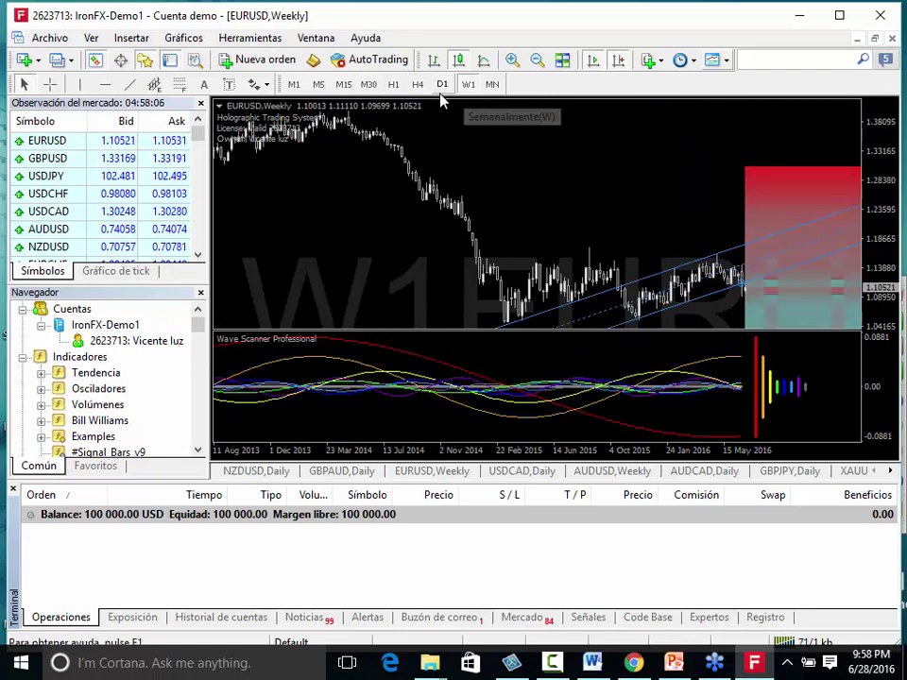
pyautogui.click(442, 84)
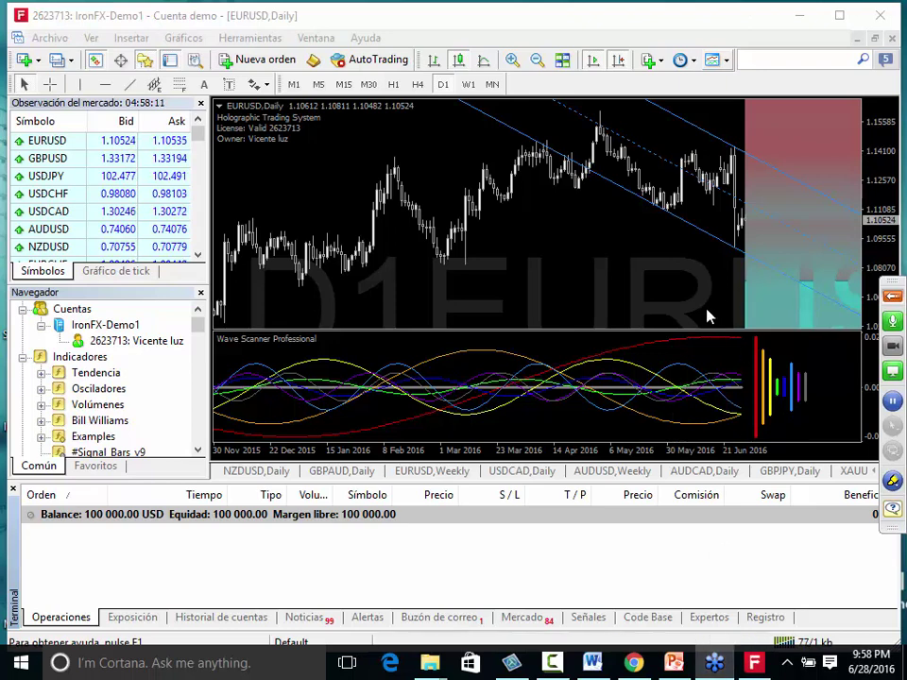
# Read the attendees' latest questions in the webinar's Questions window and close it.
pyautogui.click(896, 515)
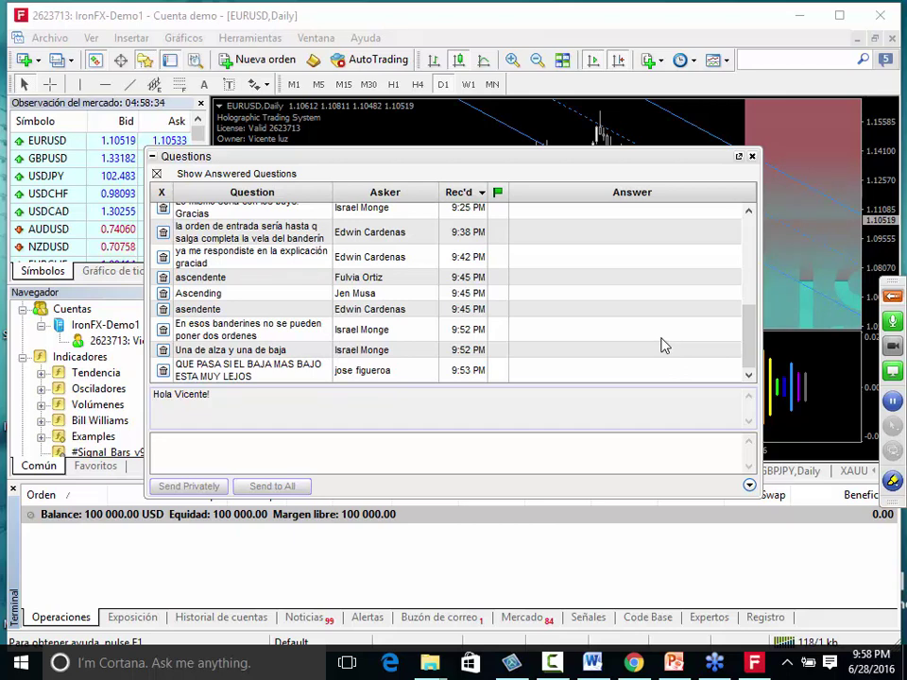
pyautogui.click(752, 156)
pyautogui.moveTo(542, 346); pyautogui.dragTo(515, 357)
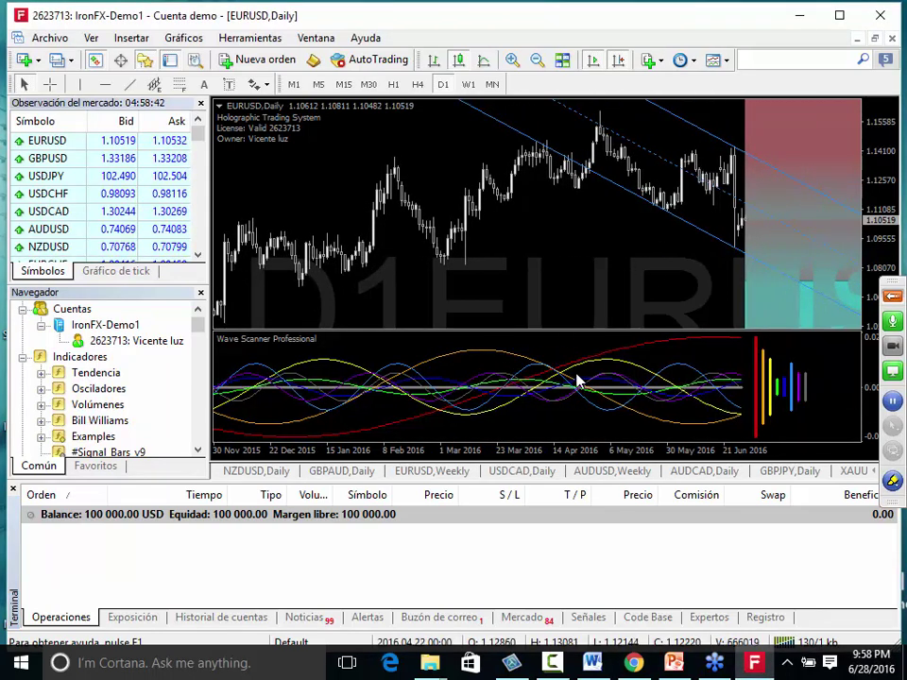
# Show the list of saved chart templates containing #Holographic_System and dismiss it without applying one.
pyautogui.click(718, 60)
pyautogui.moveTo(718, 68)
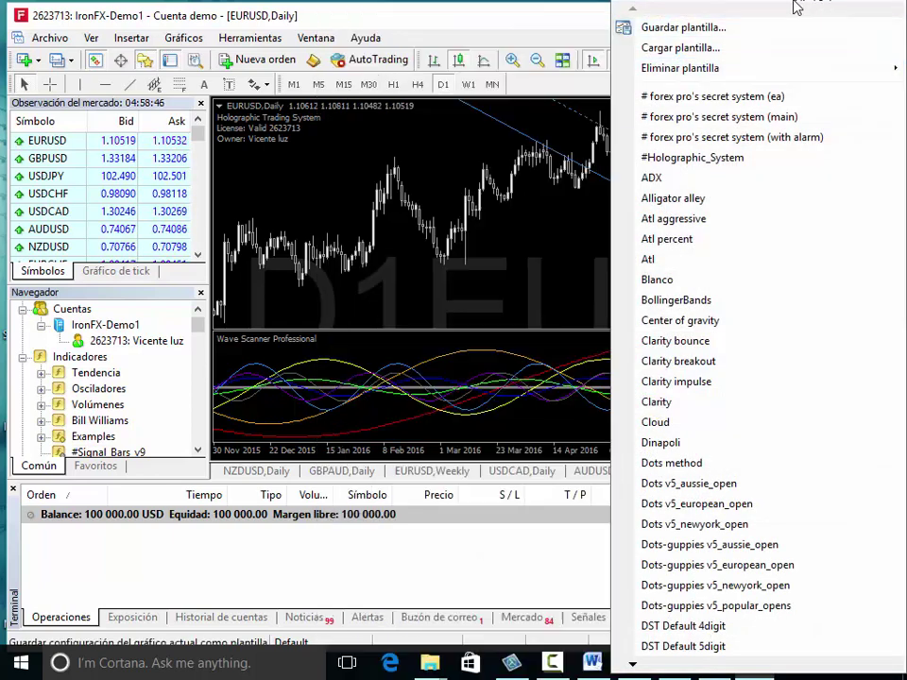
pyautogui.click(515, 8)
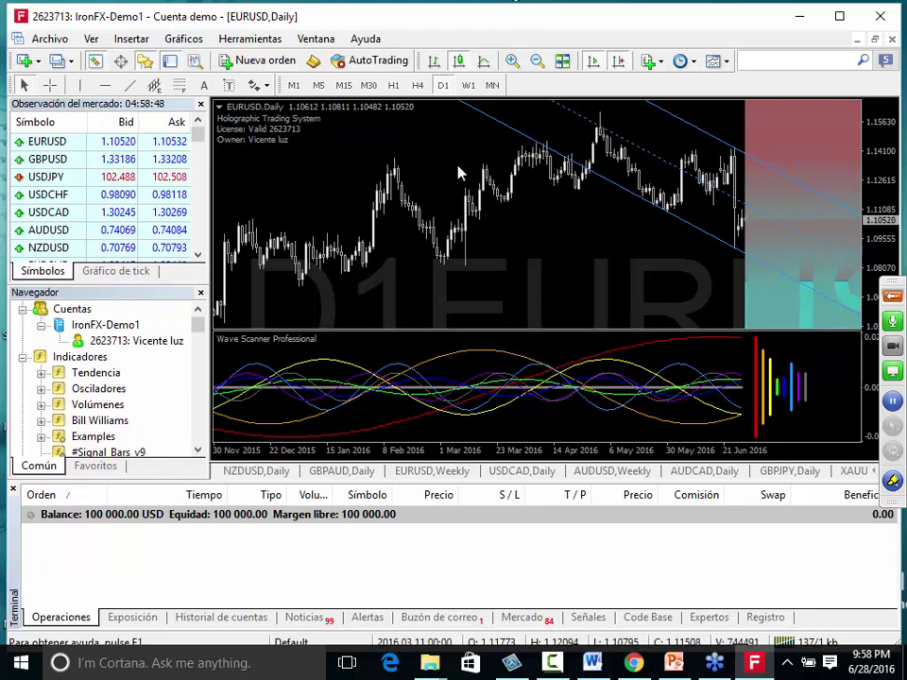
pyautogui.moveTo(469, 239)
pyautogui.mouseDown()
pyautogui.moveTo(476, 239)
pyautogui.moveTo(457, 235)
pyautogui.mouseUp()
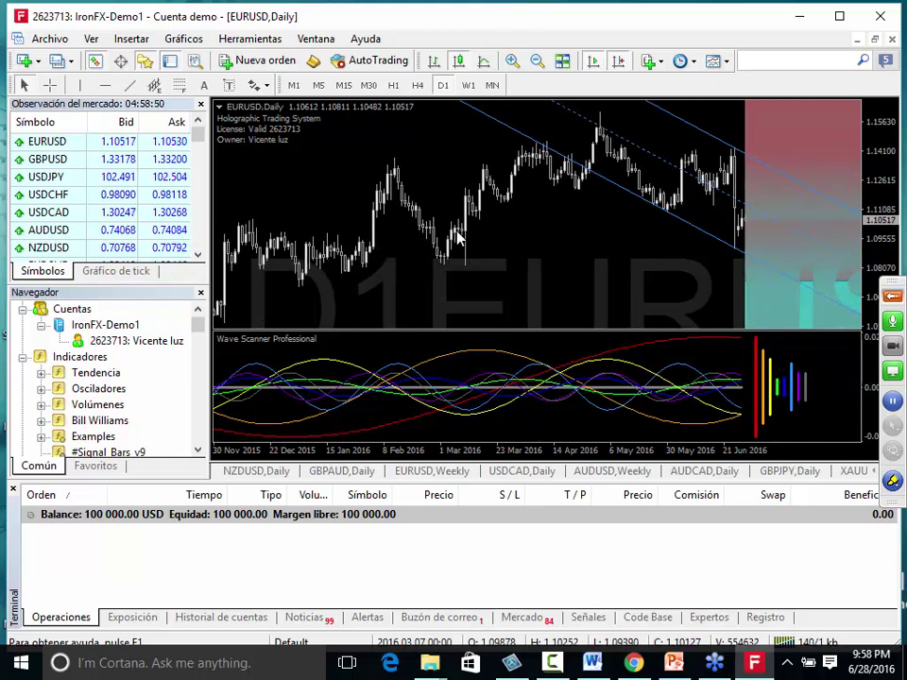
pyautogui.moveTo(459, 236)
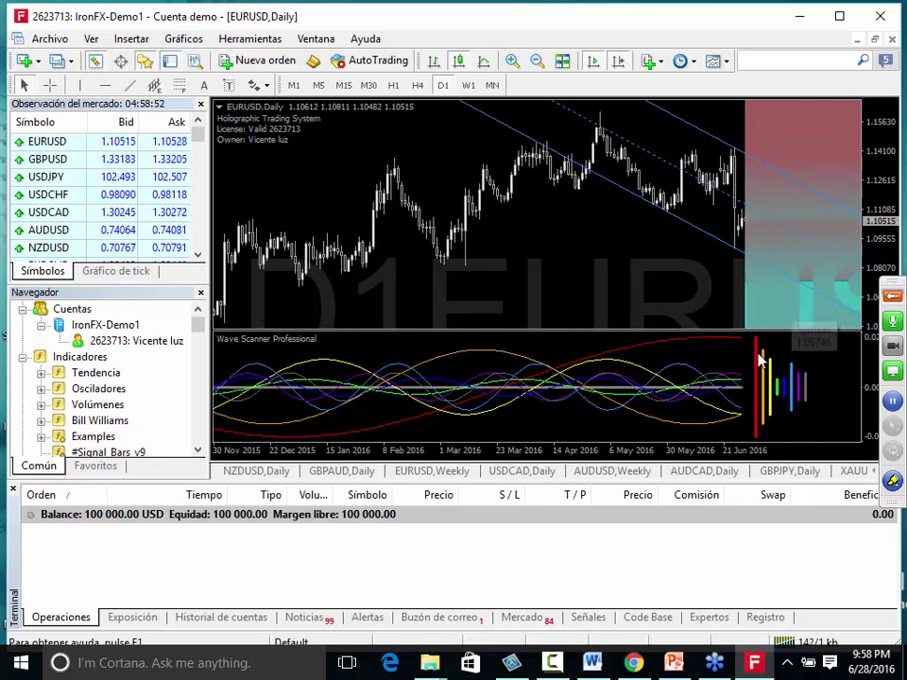
# Show the EURUSD chart in the H4 timeframe, then set it to H1 to compare the Wave Scanner Professional waves.
pyautogui.click(417, 85)
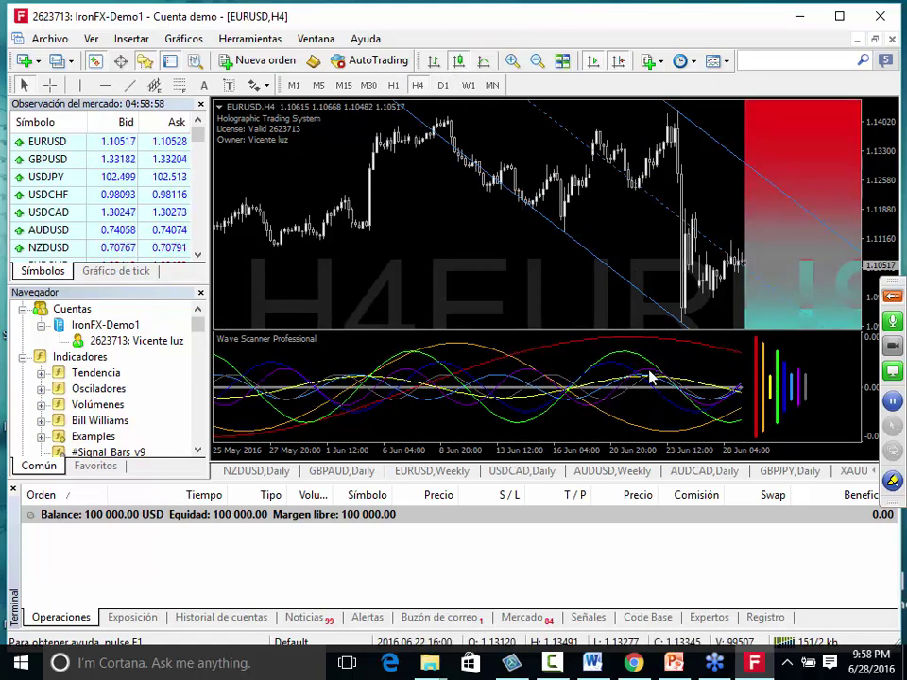
pyautogui.click(393, 85)
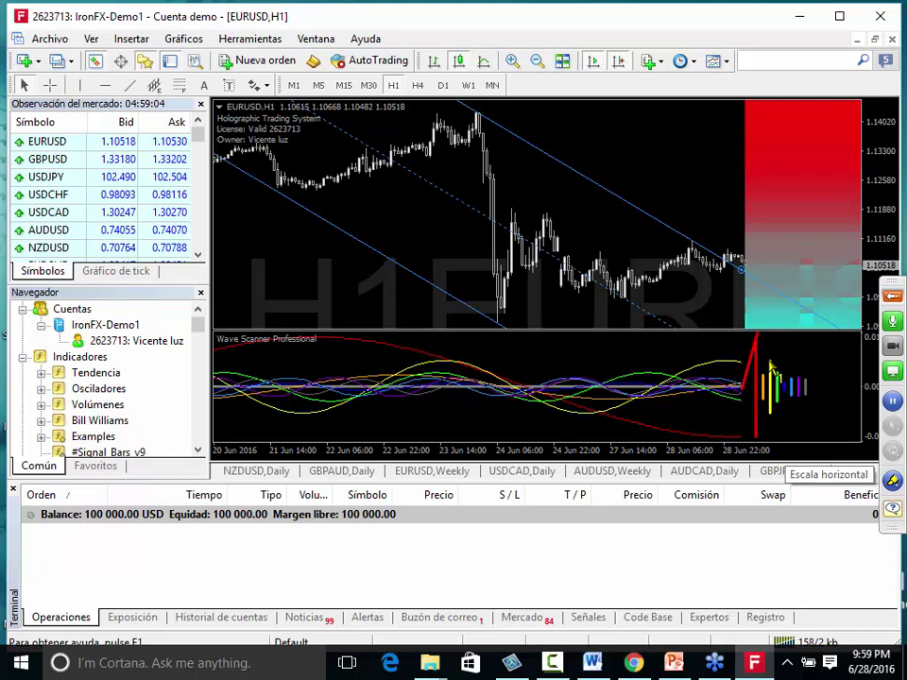
# Mark the latest ends of the red and yellow waves in Wave Scanner Professional with short red strokes using the annotation Line tool.
pyautogui.rightClick(779, 422)
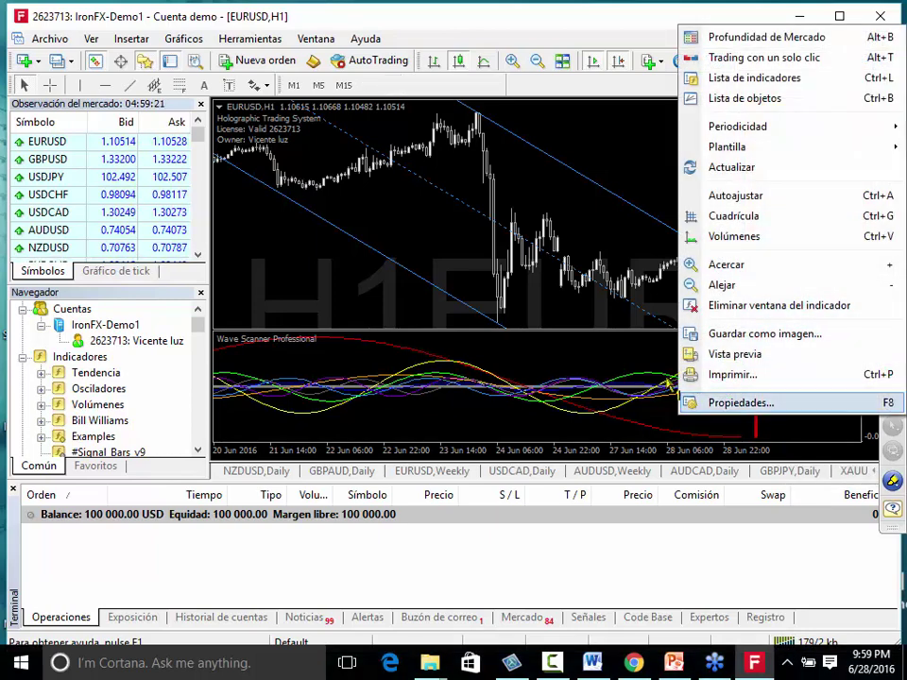
pyautogui.click(739, 401)
pyautogui.rightClick(637, 389)
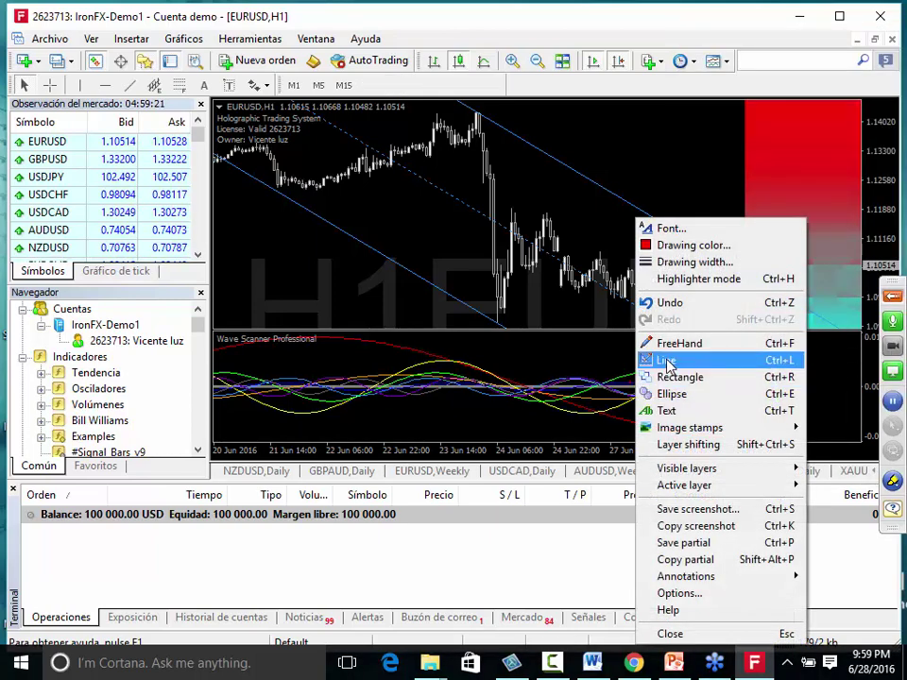
pyautogui.click(662, 360)
pyautogui.moveTo(730, 439); pyautogui.dragTo(755, 441)
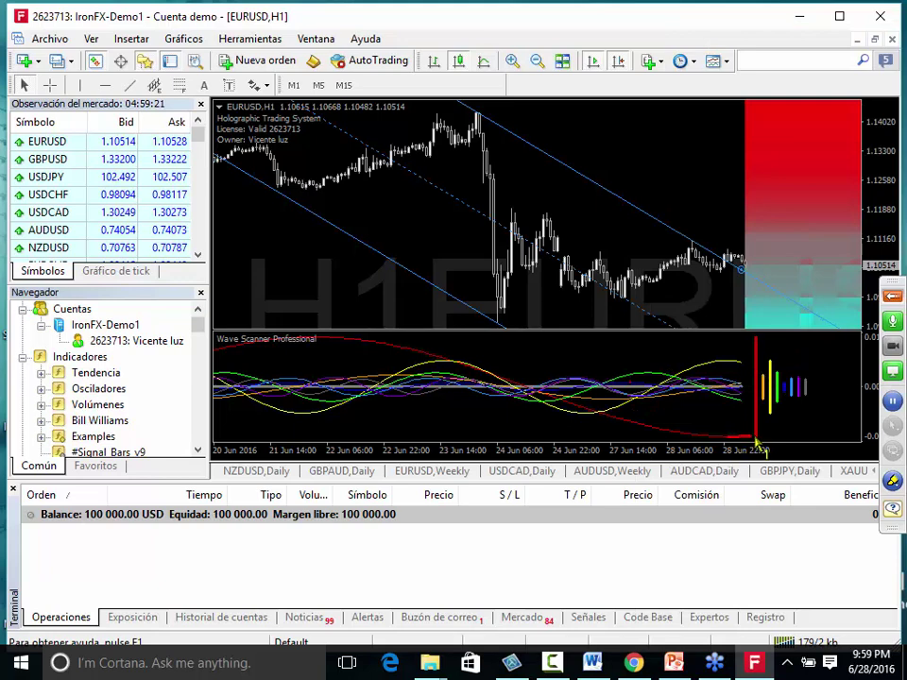
pyautogui.moveTo(732, 362); pyautogui.dragTo(741, 361)
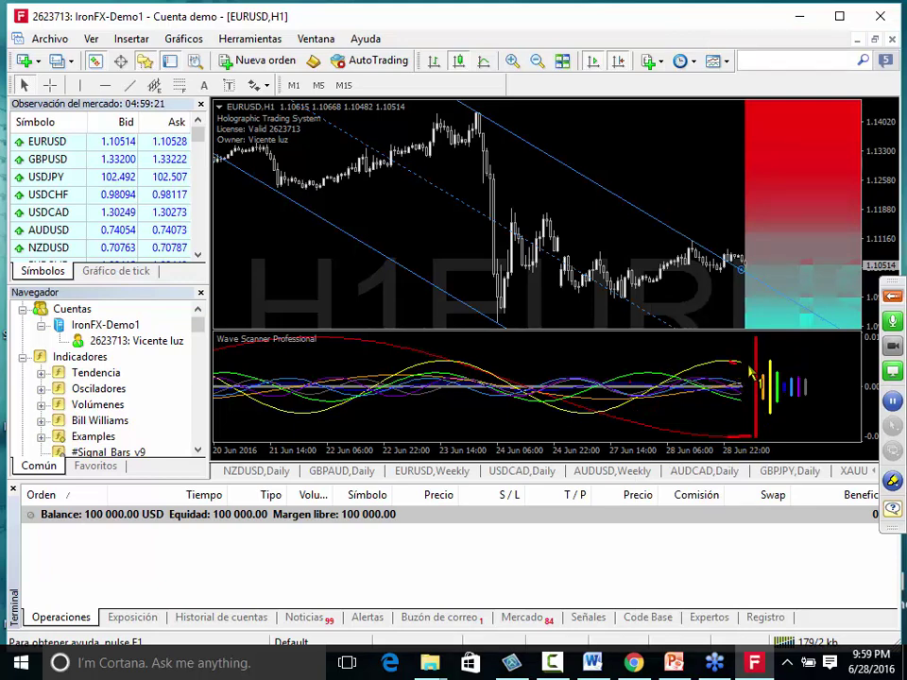